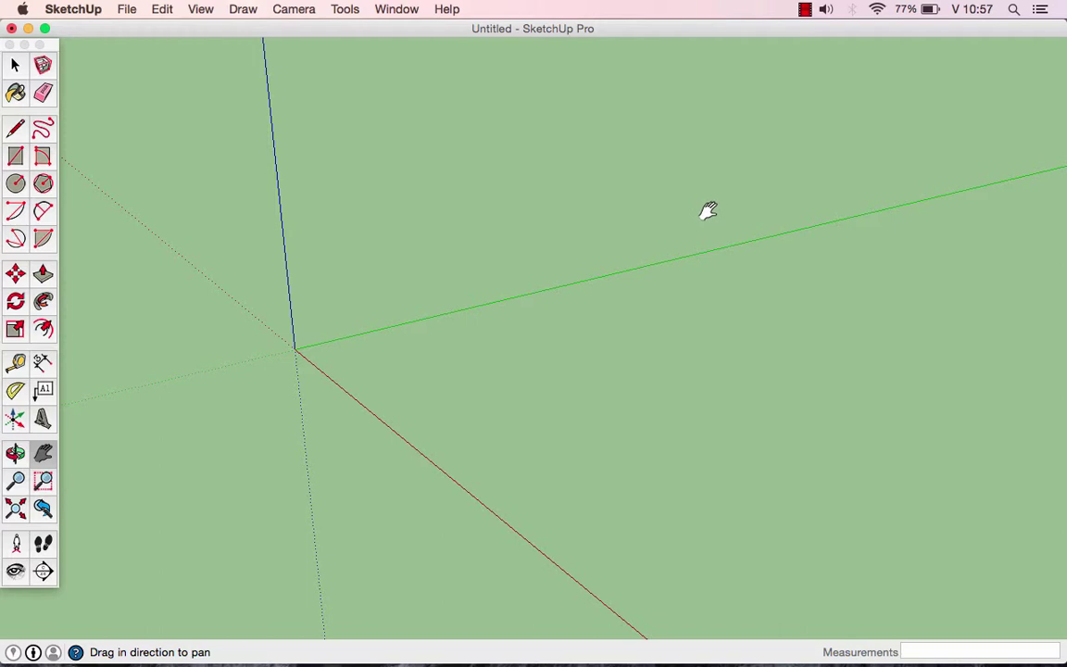
- Choose the Circle tool, leaving its default of 24 sides
{"action": "left_click", "coordinate": [16, 184]}
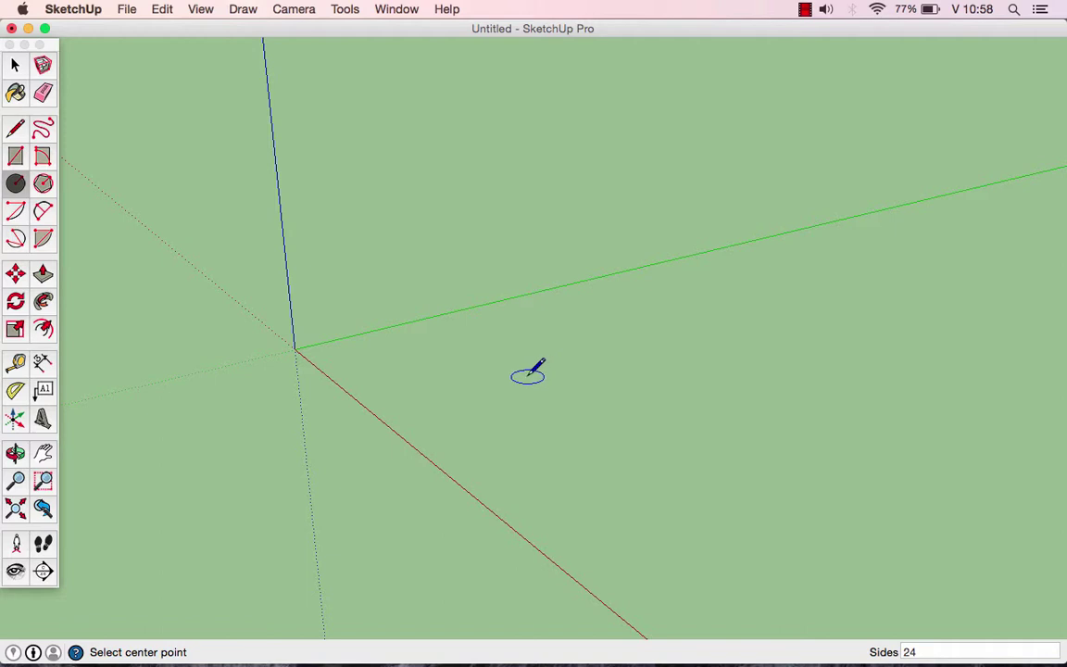
{"action": "middle_click_drag", "start_coordinate": [533, 373], "coordinate": [556, 319]}
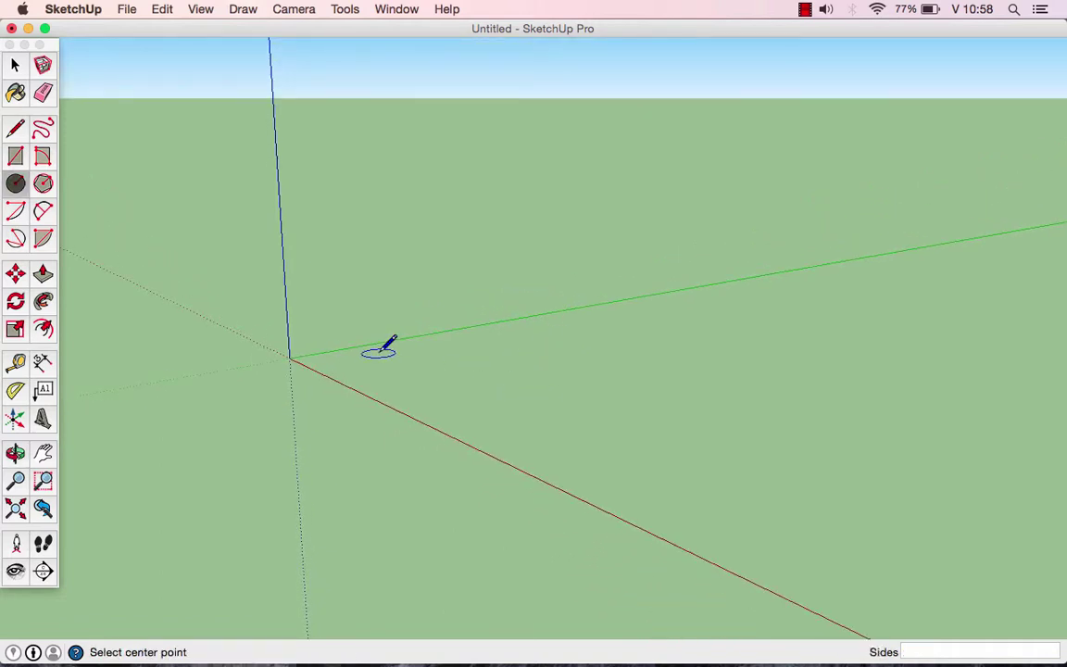
{"action": "mouse_move", "coordinate": [358, 346]}
{"action": "middle_mouse_down"}
{"action": "mouse_move", "coordinate": [675, 319]}
{"action": "mouse_move", "coordinate": [719, 297]}
{"action": "middle_mouse_up"}
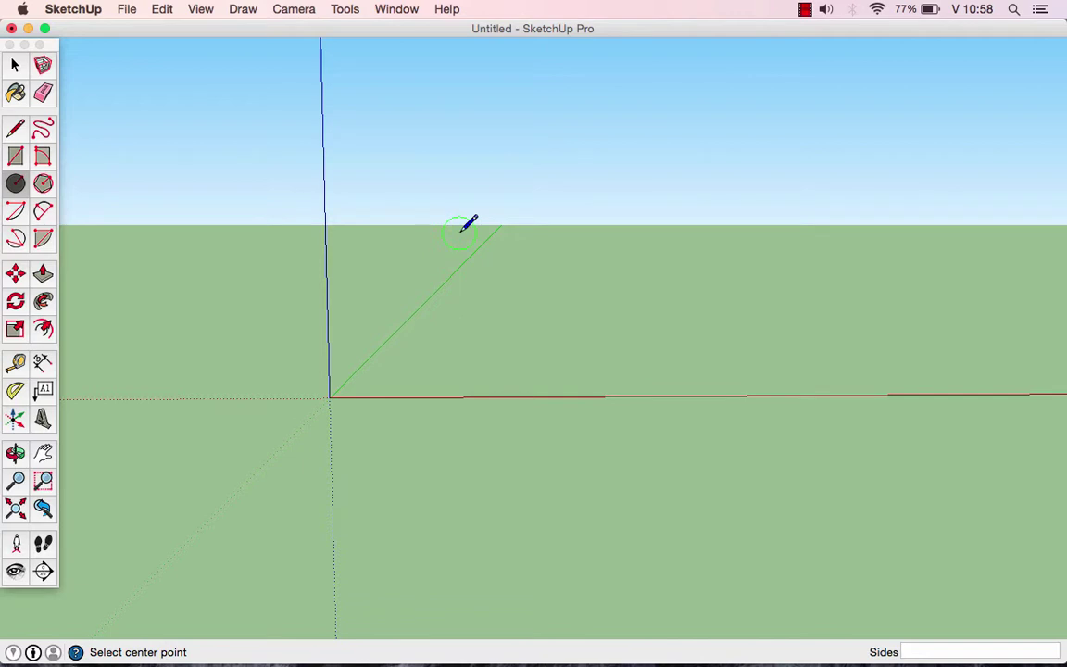
{"action": "mouse_move", "coordinate": [413, 230]}
{"action": "middle_mouse_down"}
{"action": "mouse_move", "coordinate": [395, 289]}
{"action": "mouse_move", "coordinate": [697, 258]}
{"action": "mouse_move", "coordinate": [562, 335]}
{"action": "mouse_move", "coordinate": [651, 309]}
{"action": "mouse_move", "coordinate": [508, 309]}
{"action": "mouse_move", "coordinate": [817, 250]}
{"action": "middle_mouse_up"}
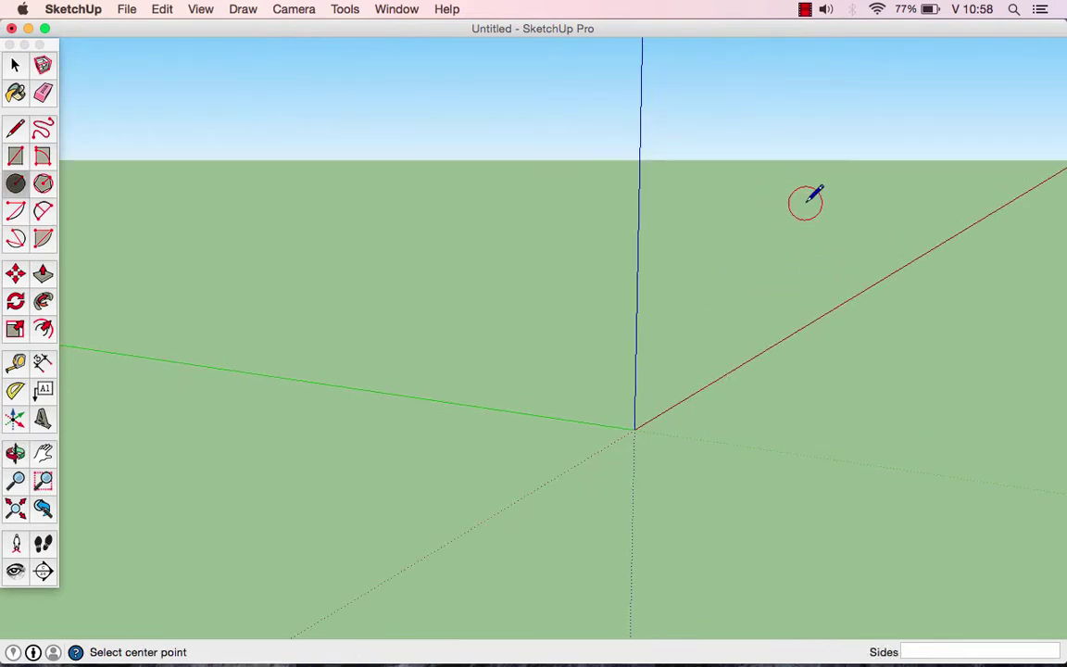
{"action": "mouse_move", "coordinate": [793, 200]}
{"action": "middle_mouse_down"}
{"action": "mouse_move", "coordinate": [641, 268]}
{"action": "mouse_move", "coordinate": [582, 255]}
{"action": "mouse_move", "coordinate": [304, 290]}
{"action": "mouse_move", "coordinate": [492, 360]}
{"action": "mouse_move", "coordinate": [500, 386]}
{"action": "middle_mouse_up"}
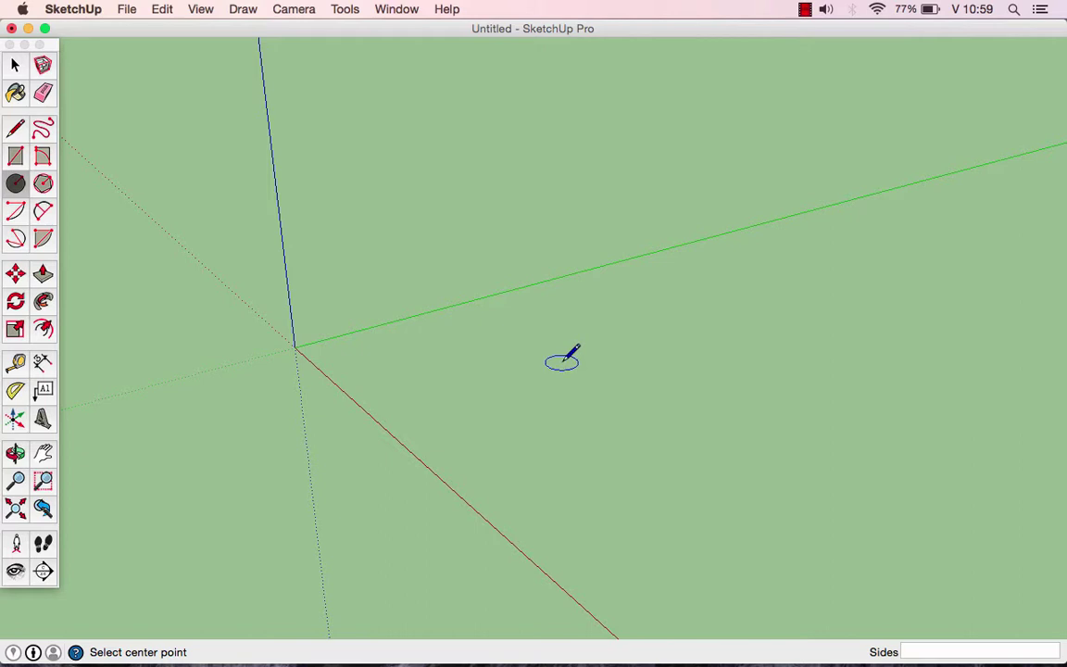
- Draw a 5 m radius circle face on the ground beside the green axis
{"action": "left_click", "coordinate": [566, 358]}
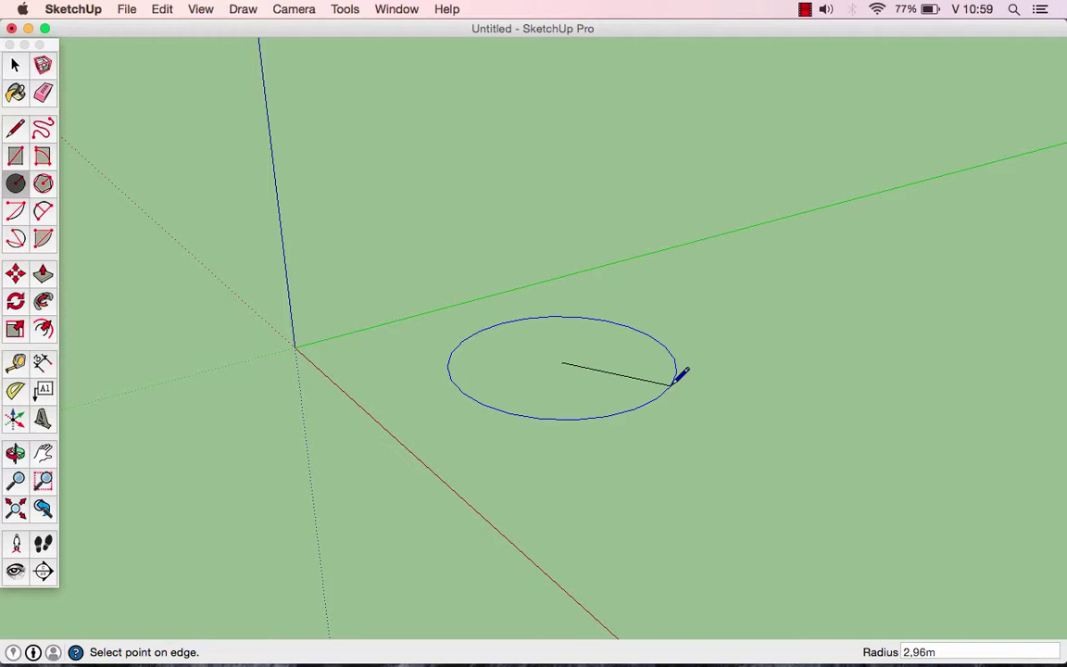
{"action": "type", "text": "5"}
{"action": "key", "text": "Return"}
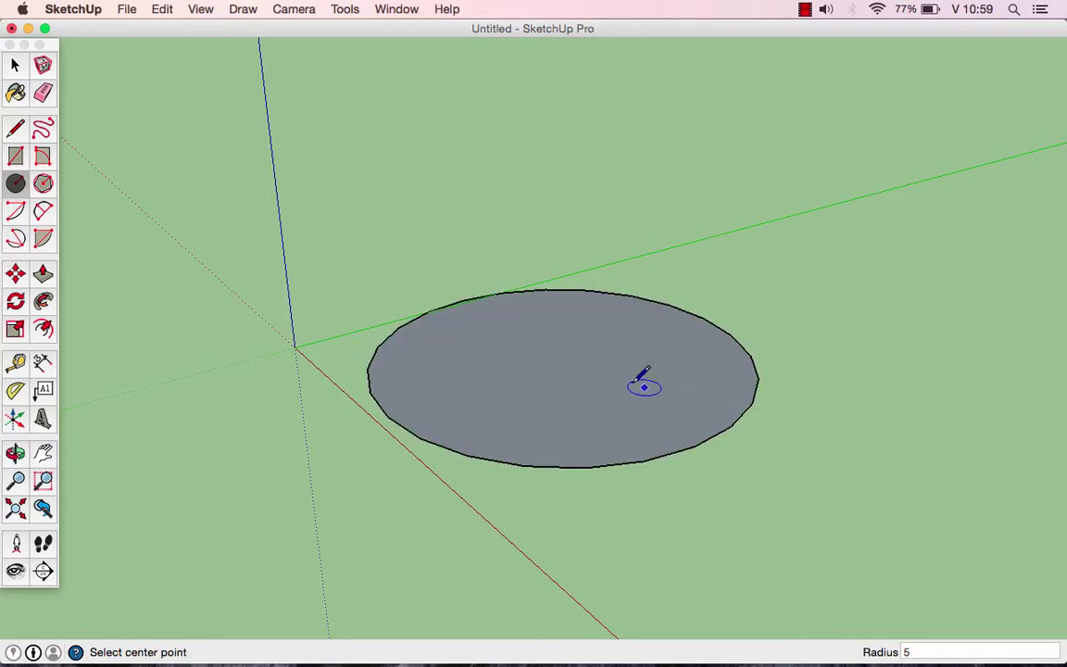
{"action": "mouse_move", "coordinate": [638, 376]}
{"action": "middle_mouse_down"}
{"action": "mouse_move", "coordinate": [722, 381]}
{"action": "mouse_move", "coordinate": [789, 316]}
{"action": "mouse_move", "coordinate": [595, 388]}
{"action": "mouse_move", "coordinate": [497, 332]}
{"action": "mouse_move", "coordinate": [644, 373]}
{"action": "middle_mouse_up"}
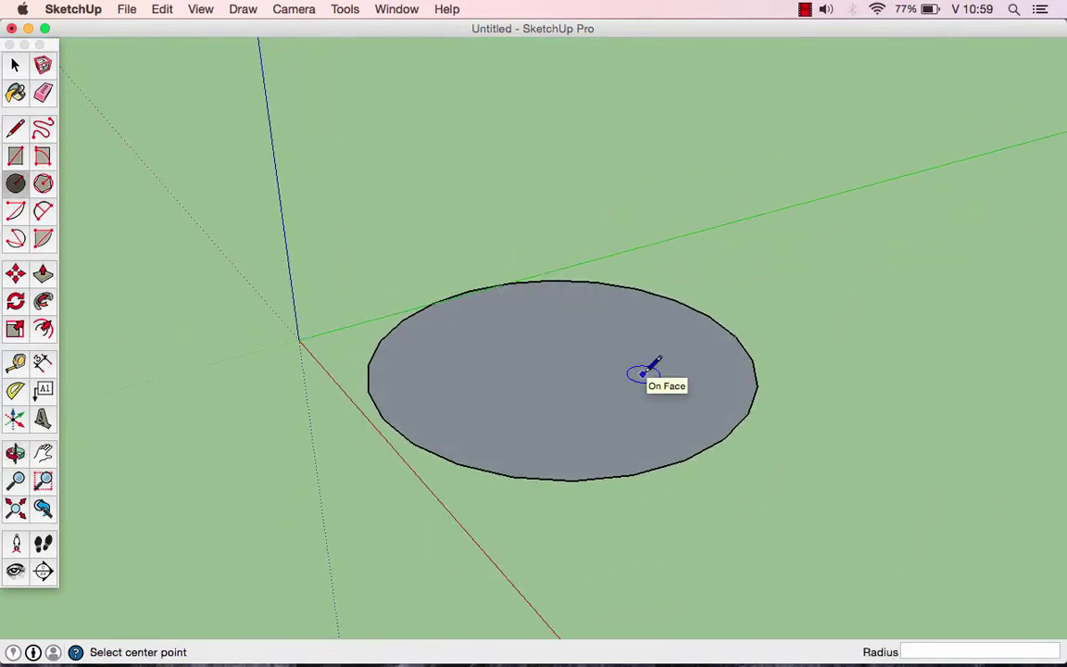
{"action": "key", "text": "space"}
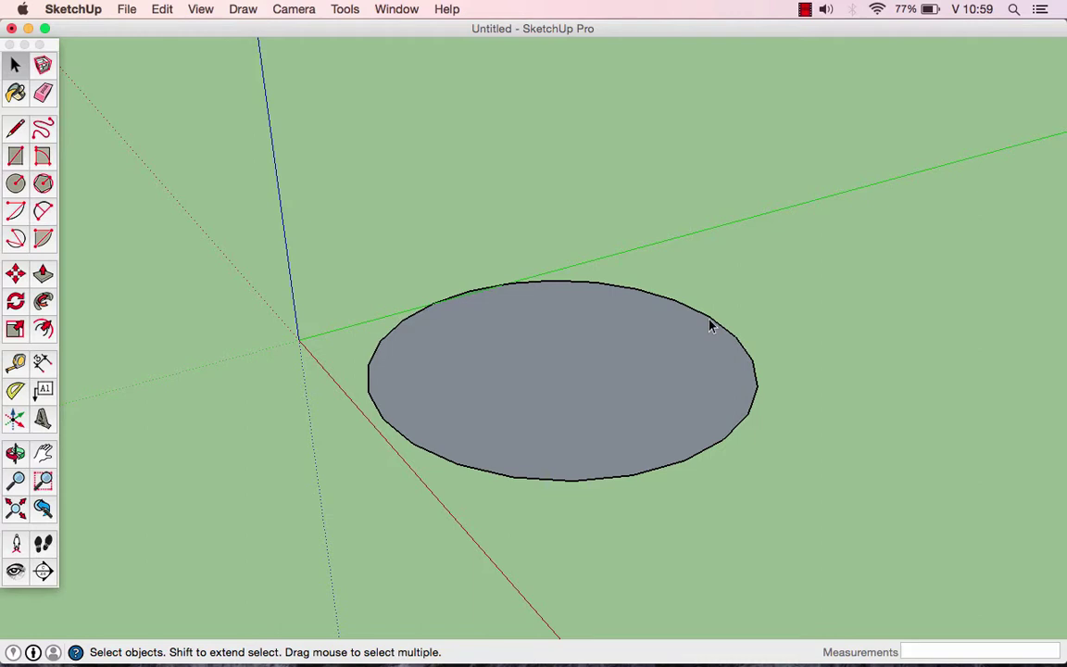
- Open the circle's Entity Info and set its segments to 48, briefly trying 12 first
{"action": "left_click", "coordinate": [712, 325]}
{"action": "right_click", "coordinate": [711, 325]}
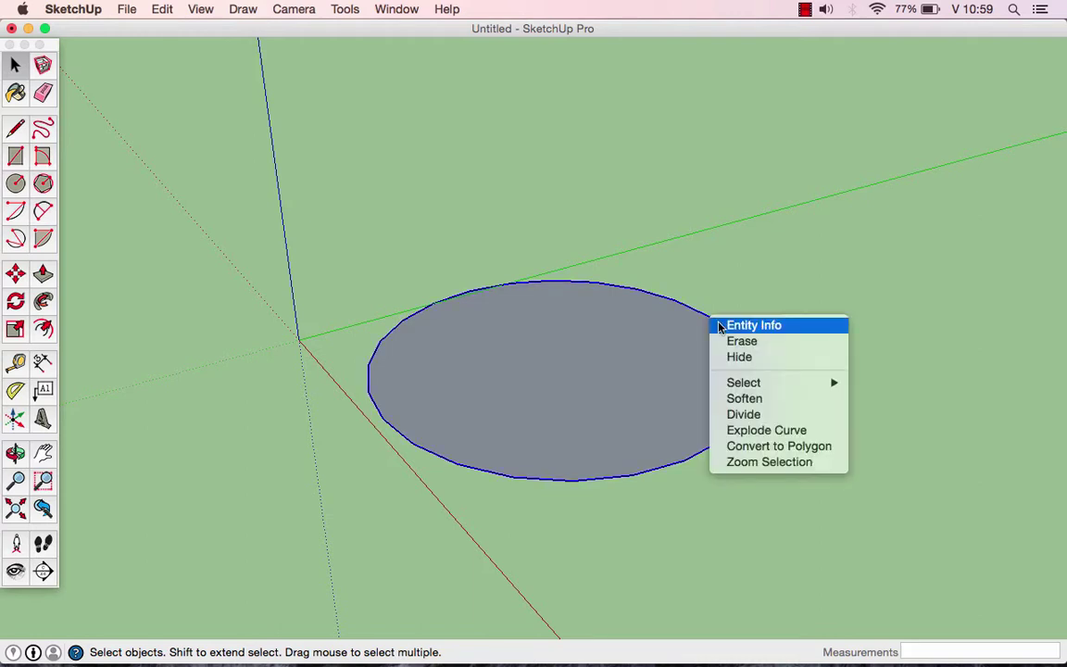
{"action": "left_click", "coordinate": [720, 327]}
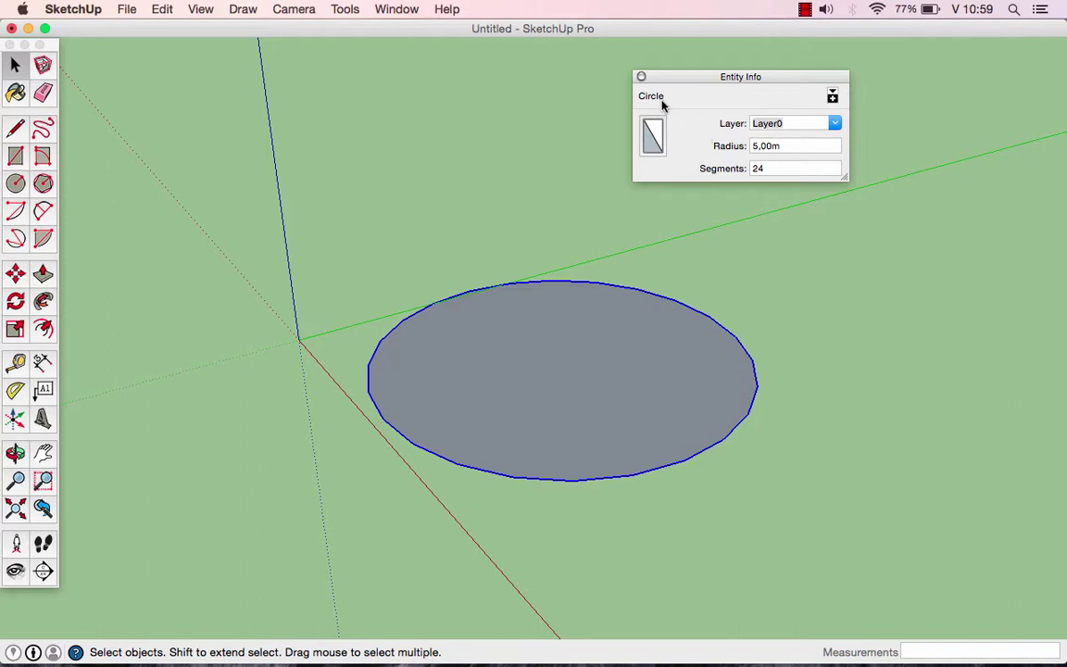
{"action": "left_click", "coordinate": [787, 172]}
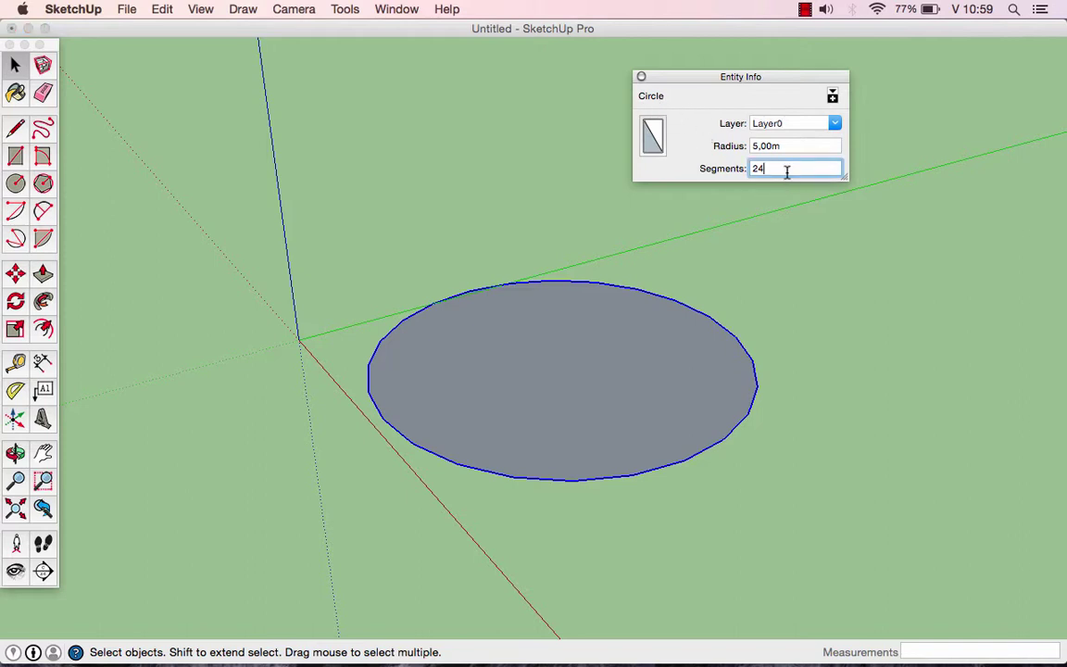
{"action": "left_click_drag", "start_coordinate": [786, 171], "coordinate": [742, 172]}
{"action": "type", "text": "12"}
{"action": "key", "text": "Return"}
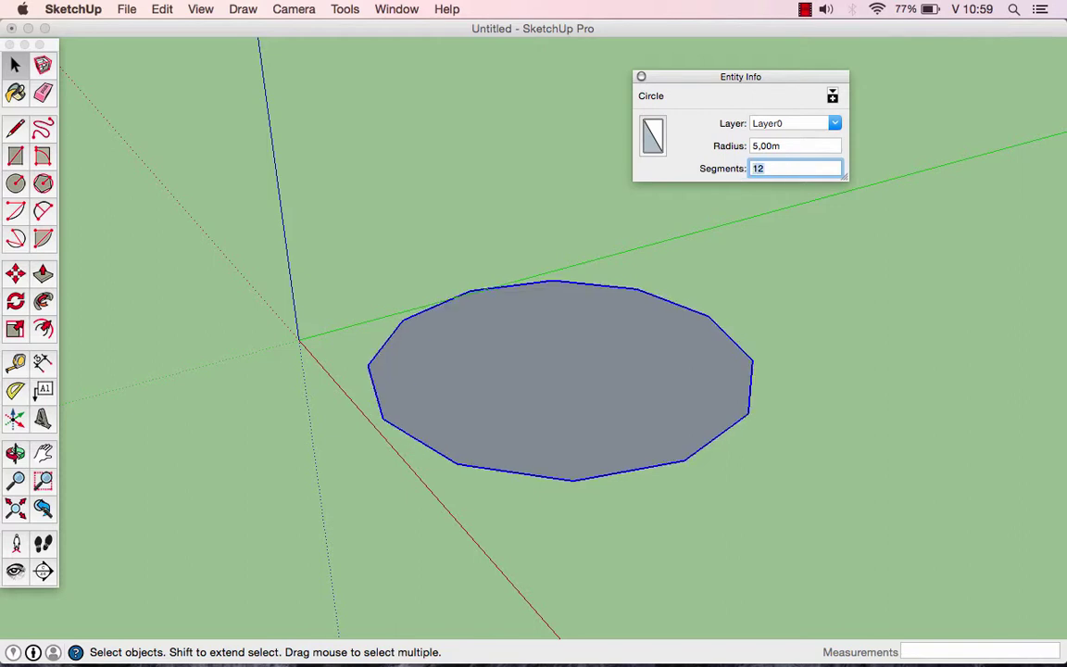
{"action": "type", "text": "48"}
{"action": "key", "text": "Return"}
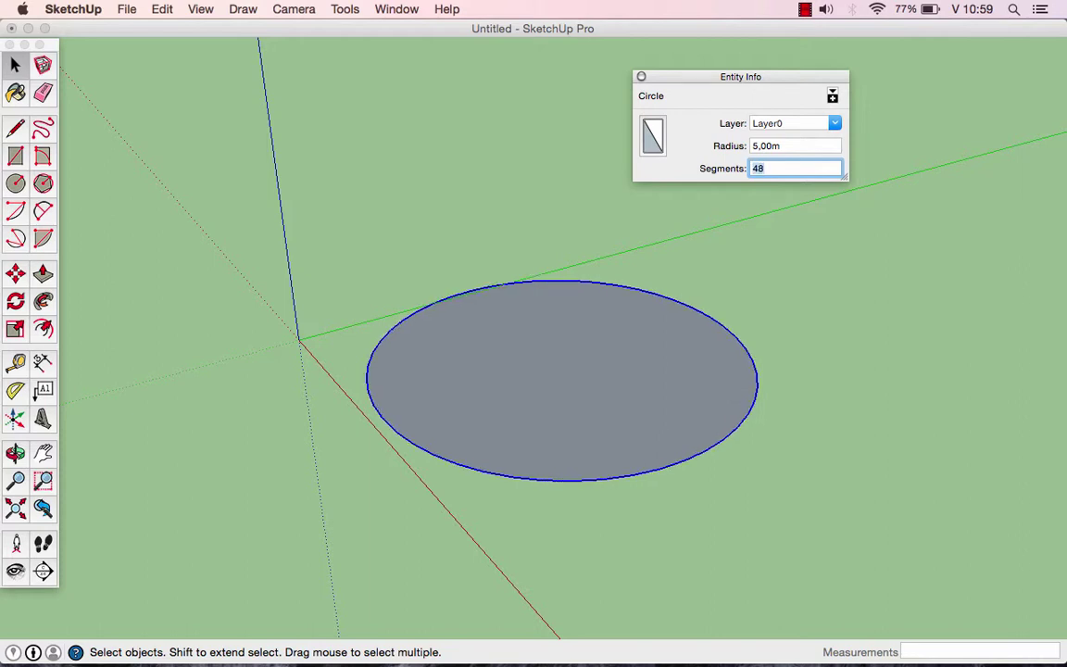
- Change the circle's radius to 4 m and close the Entity Info panel
{"action": "left_click_drag", "start_coordinate": [807, 147], "coordinate": [752, 148]}
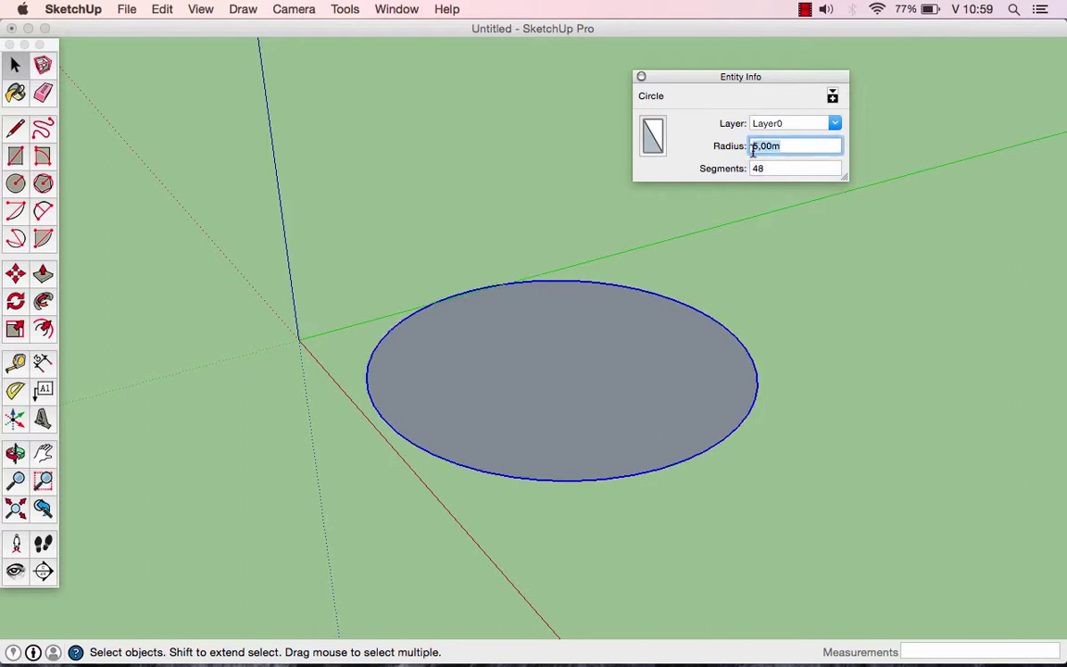
{"action": "type", "text": "4"}
{"action": "key", "text": "Return"}
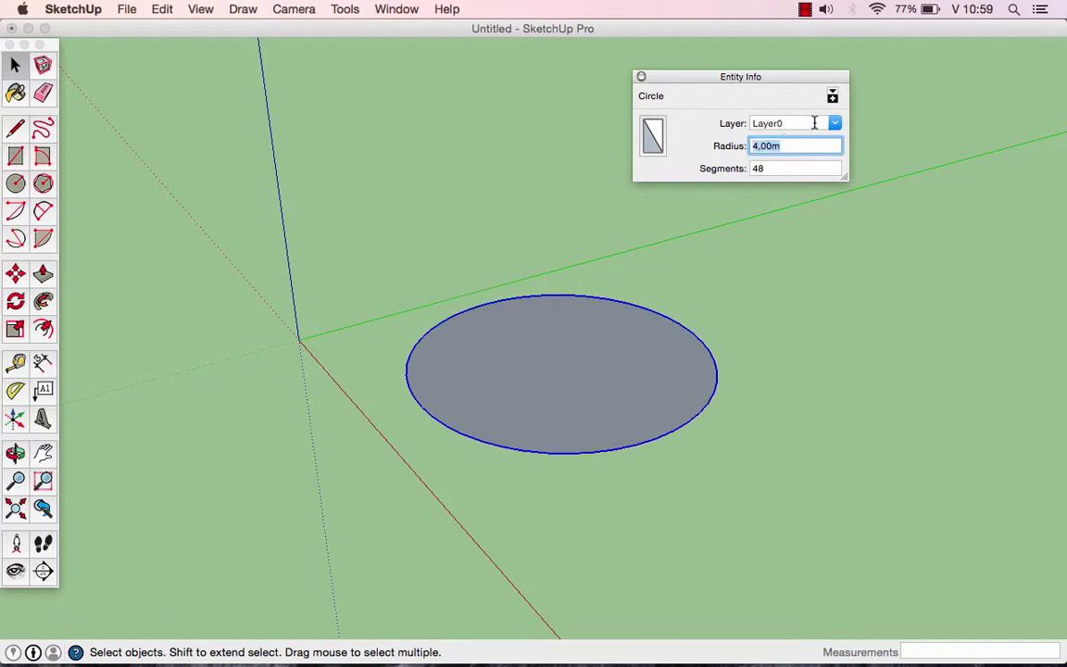
{"action": "left_click", "coordinate": [641, 77]}
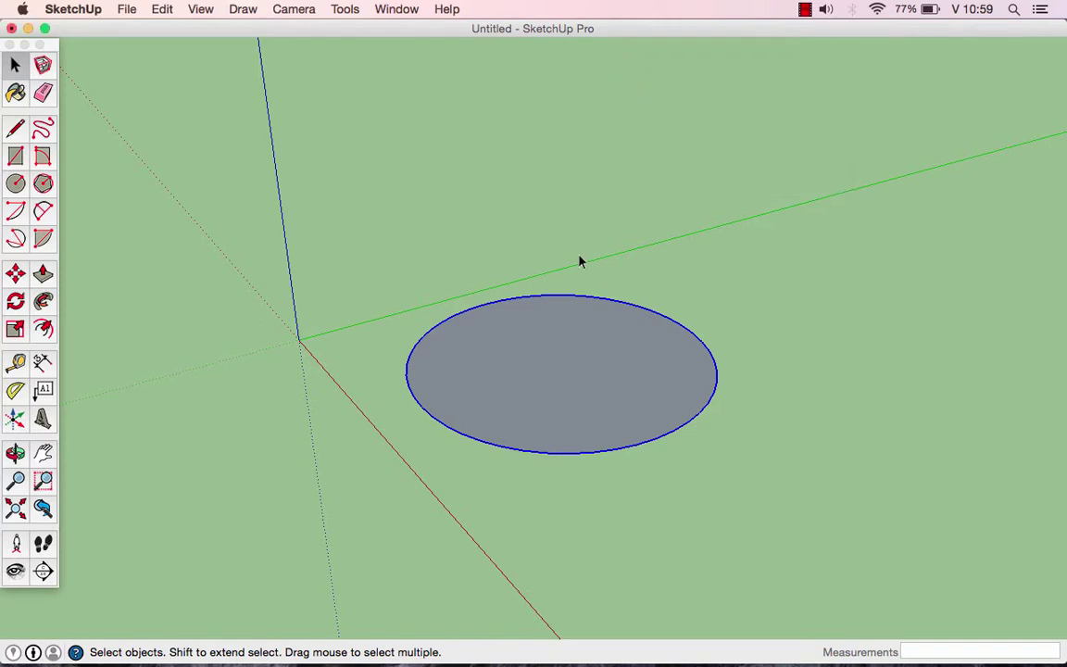
{"action": "middle_click_drag", "start_coordinate": [579, 262], "coordinate": [602, 215]}
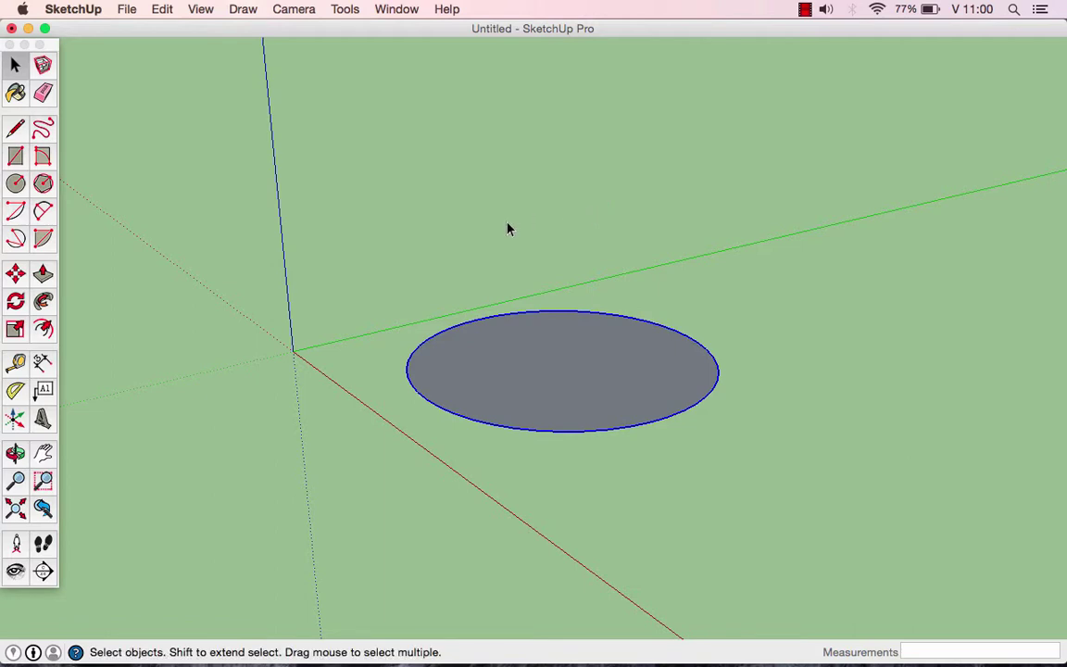
- Push/Pull the 4 m circle up 4 m into a solid cylinder
{"action": "left_click", "coordinate": [42, 273]}
{"action": "left_click_drag", "start_coordinate": [560, 370], "coordinate": [571, 234]}
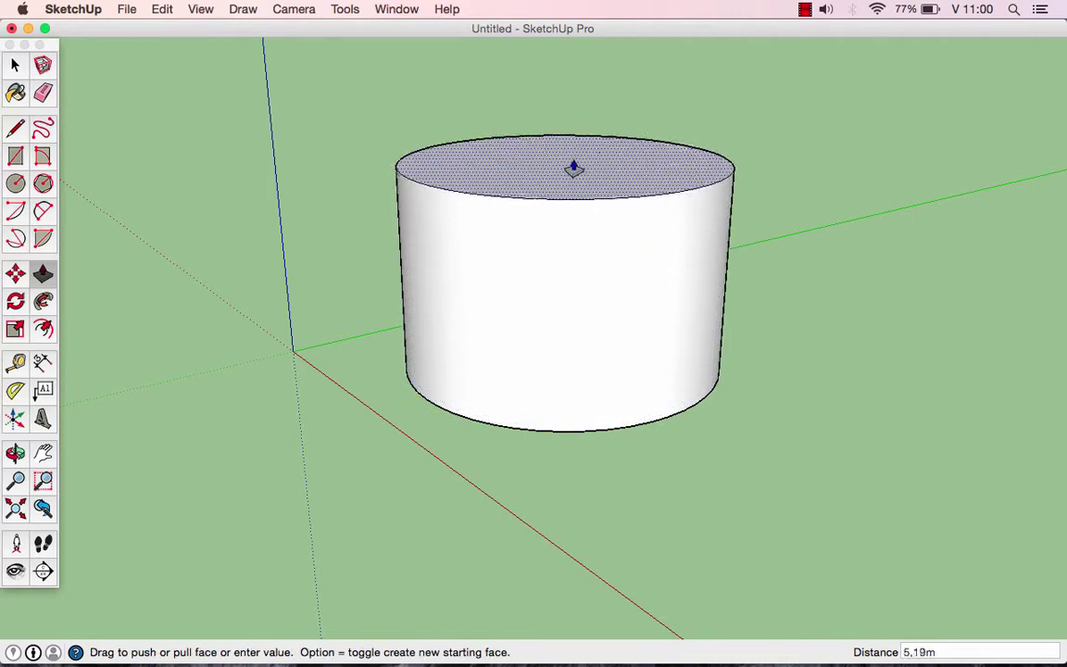
{"action": "middle_click_drag", "start_coordinate": [569, 204], "coordinate": [690, 241]}
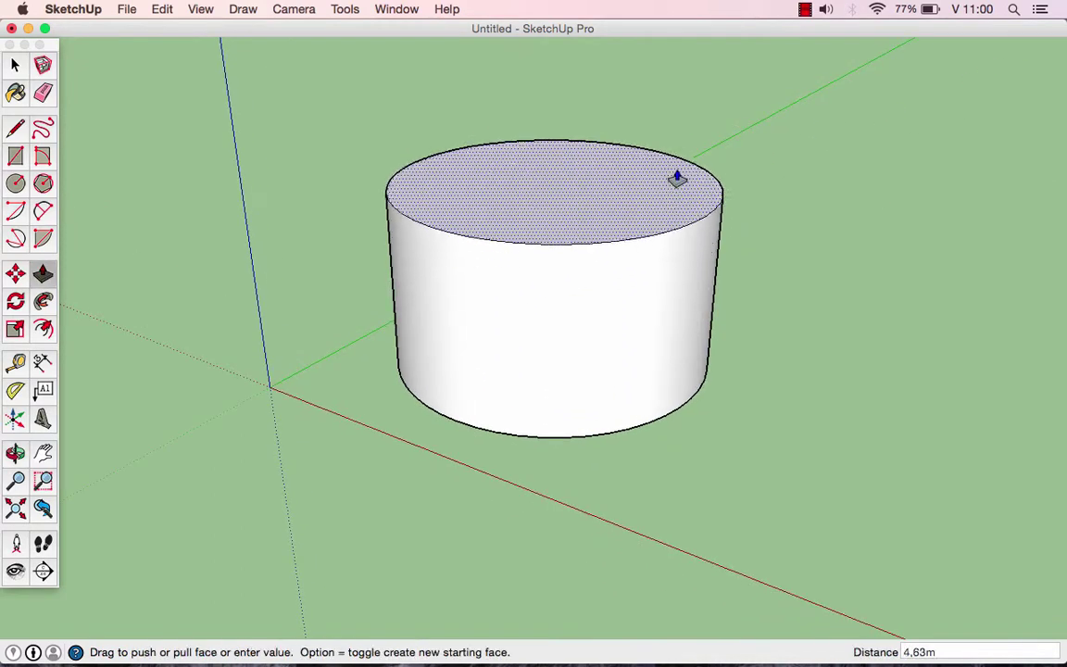
{"action": "middle_click_drag", "start_coordinate": [647, 198], "coordinate": [636, 145]}
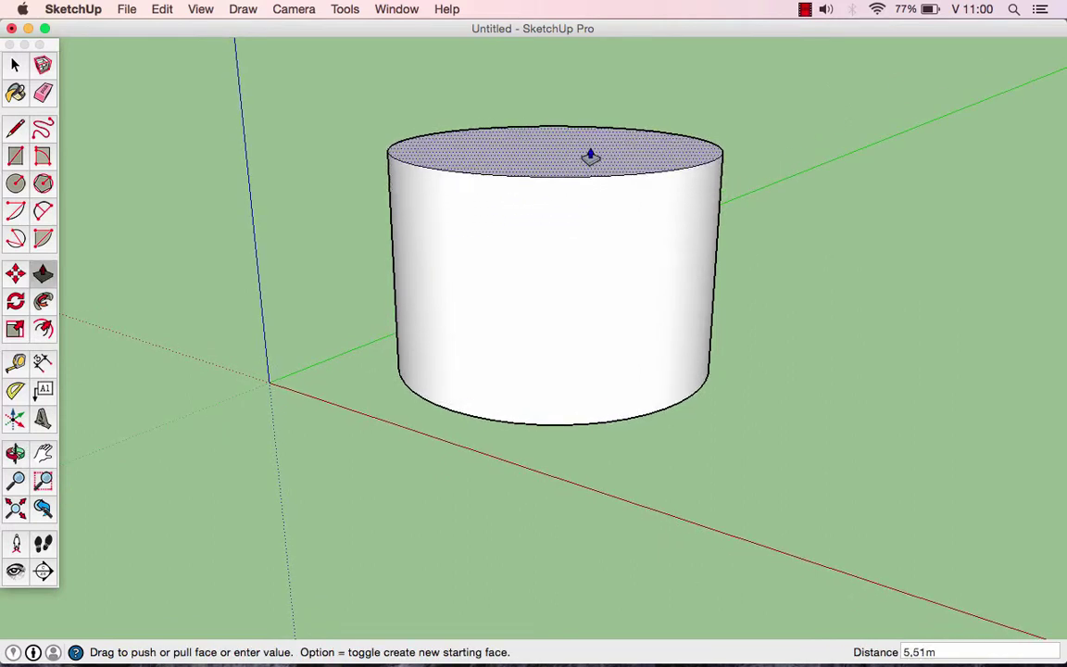
{"action": "type", "text": "4"}
{"action": "key", "text": "Return"}
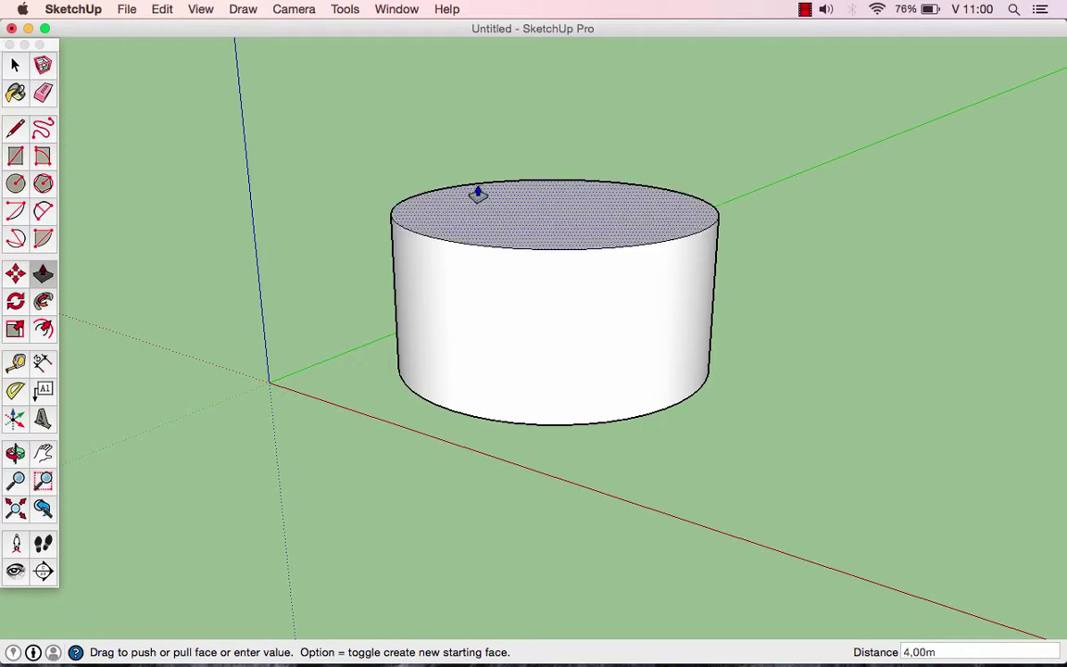
{"action": "mouse_move", "coordinate": [477, 191]}
{"action": "middle_mouse_down"}
{"action": "mouse_move", "coordinate": [608, 176]}
{"action": "mouse_move", "coordinate": [508, 231]}
{"action": "mouse_move", "coordinate": [662, 178]}
{"action": "mouse_move", "coordinate": [380, 155]}
{"action": "mouse_move", "coordinate": [484, 214]}
{"action": "mouse_move", "coordinate": [571, 206]}
{"action": "middle_mouse_up"}
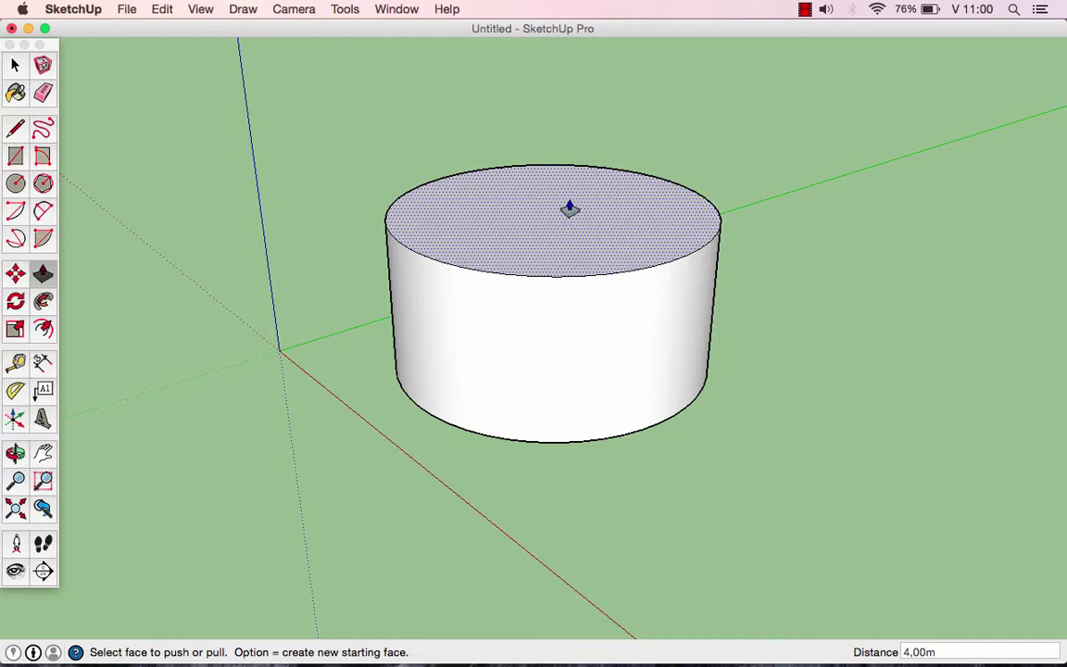
{"action": "key", "text": "h"}
{"action": "left_click_drag", "start_coordinate": [750, 393], "coordinate": [582, 335]}
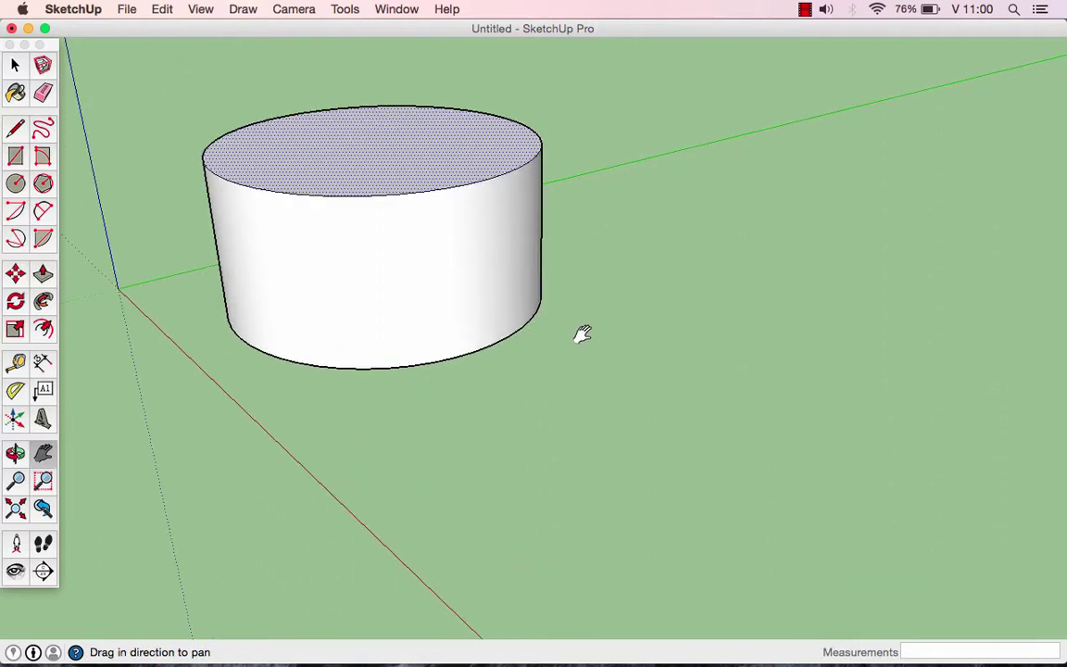
- Draw an eight-sided polygon of radius 3 on the ground right of the cylinder
{"action": "left_click", "coordinate": [43, 183]}
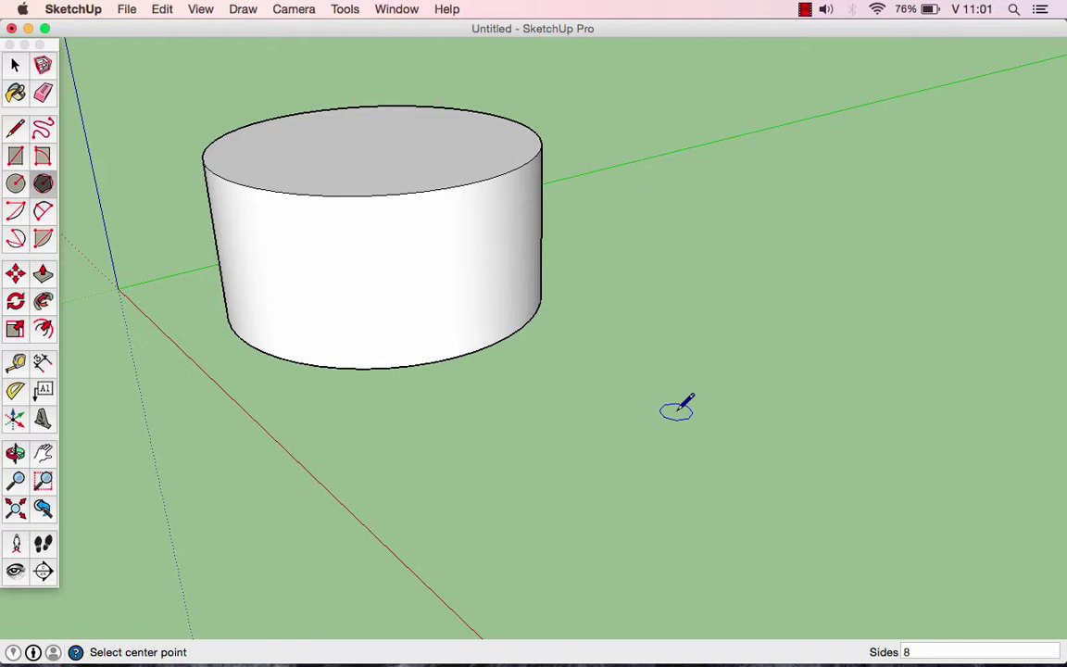
{"action": "left_click", "coordinate": [677, 413]}
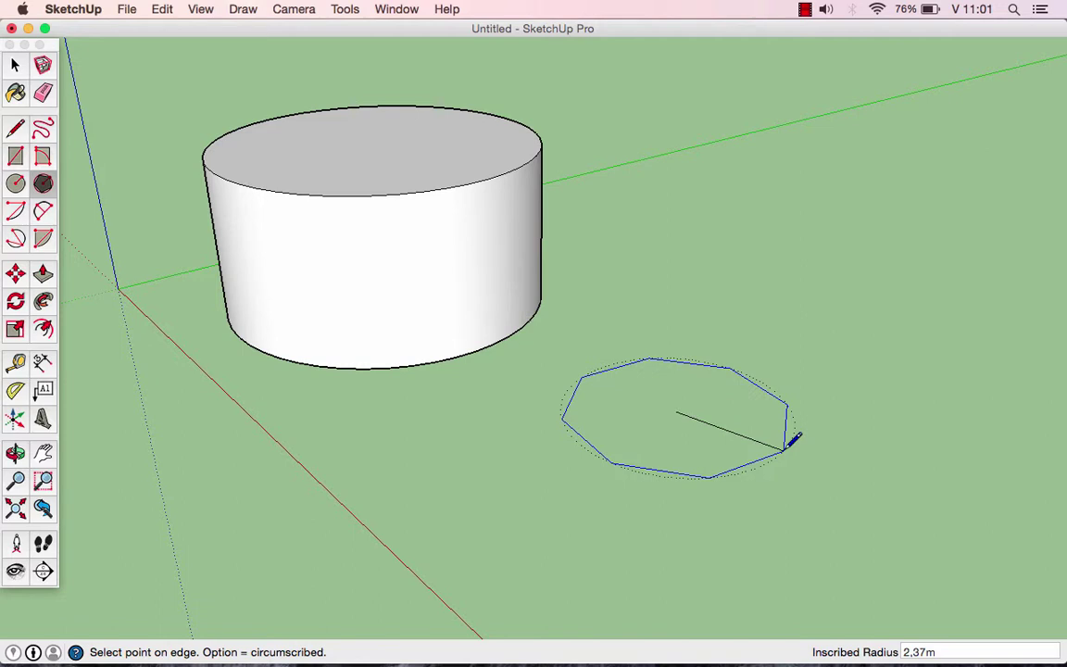
{"action": "key", "text": "Return"}
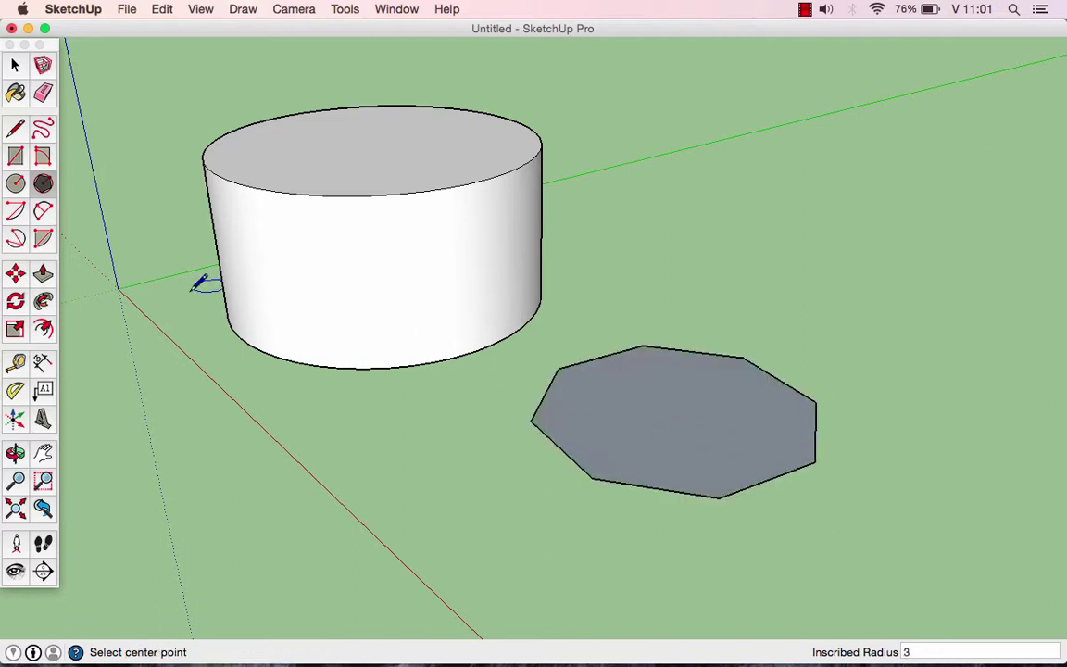
{"action": "left_click", "coordinate": [42, 272]}
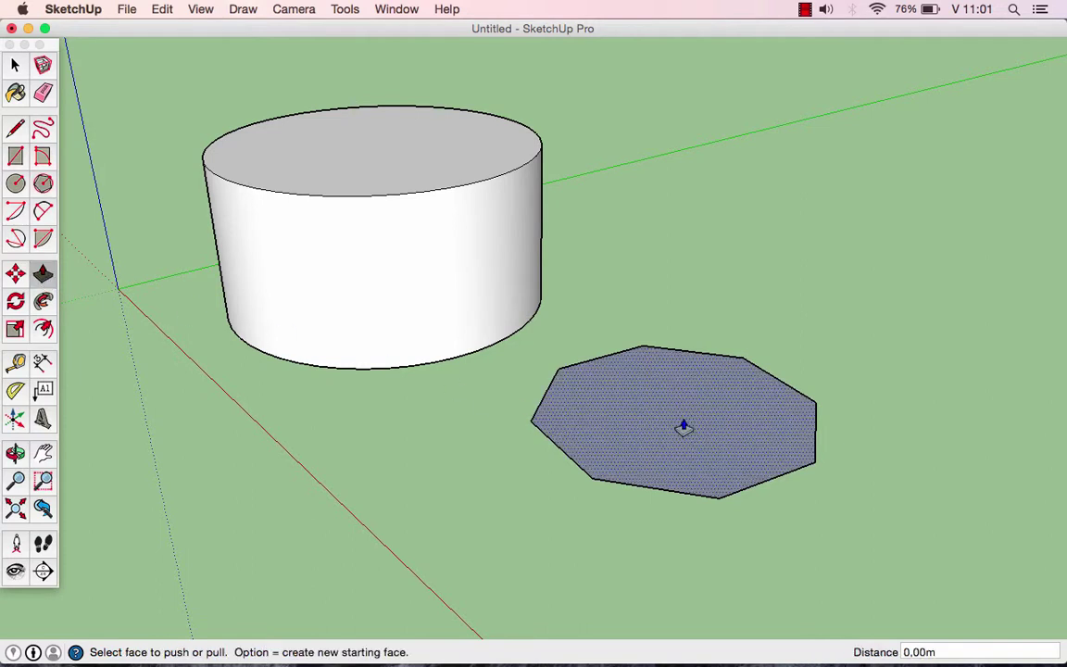
- Pull the octagon face up about 4.65 m into an octagonal prism
{"action": "left_click_drag", "start_coordinate": [683, 427], "coordinate": [697, 210]}
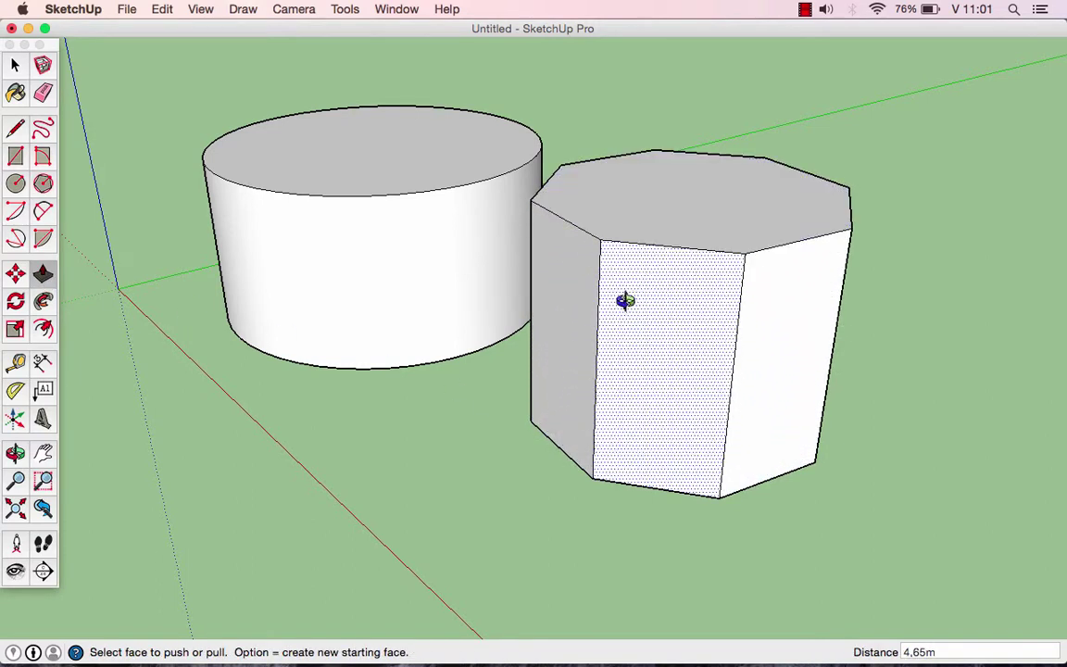
{"action": "middle_click_drag", "start_coordinate": [626, 303], "coordinate": [825, 243]}
{"action": "mouse_move", "coordinate": [376, 258]}
{"action": "middle_mouse_down"}
{"action": "mouse_move", "coordinate": [474, 387]}
{"action": "mouse_move", "coordinate": [529, 376]}
{"action": "mouse_move", "coordinate": [508, 392]}
{"action": "mouse_move", "coordinate": [575, 388]}
{"action": "middle_mouse_up"}
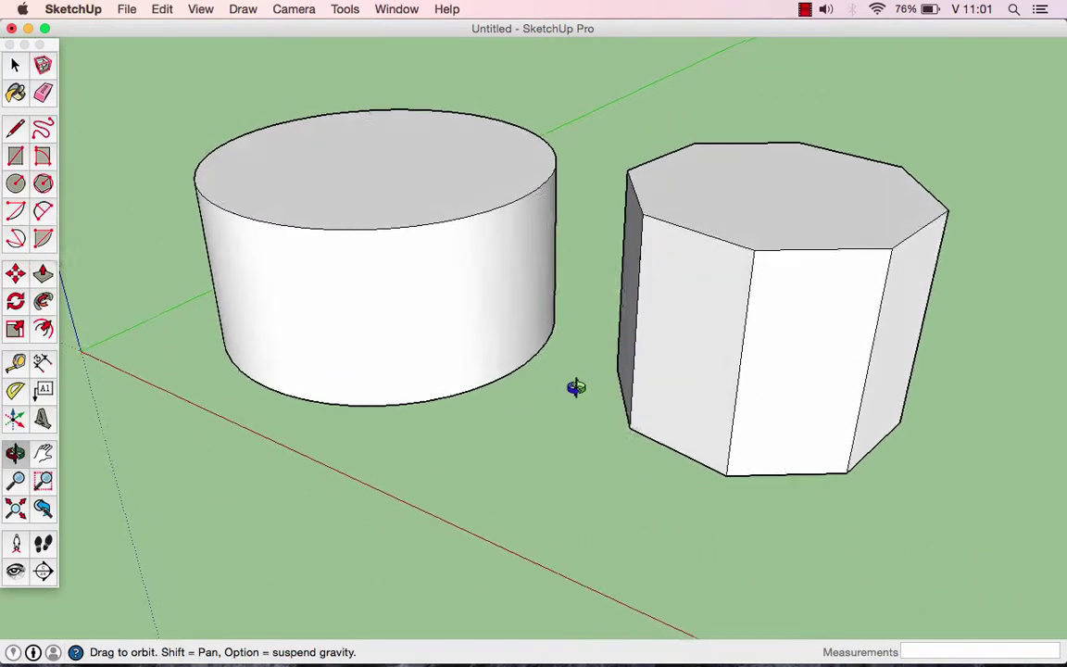
{"action": "key", "text": "space"}
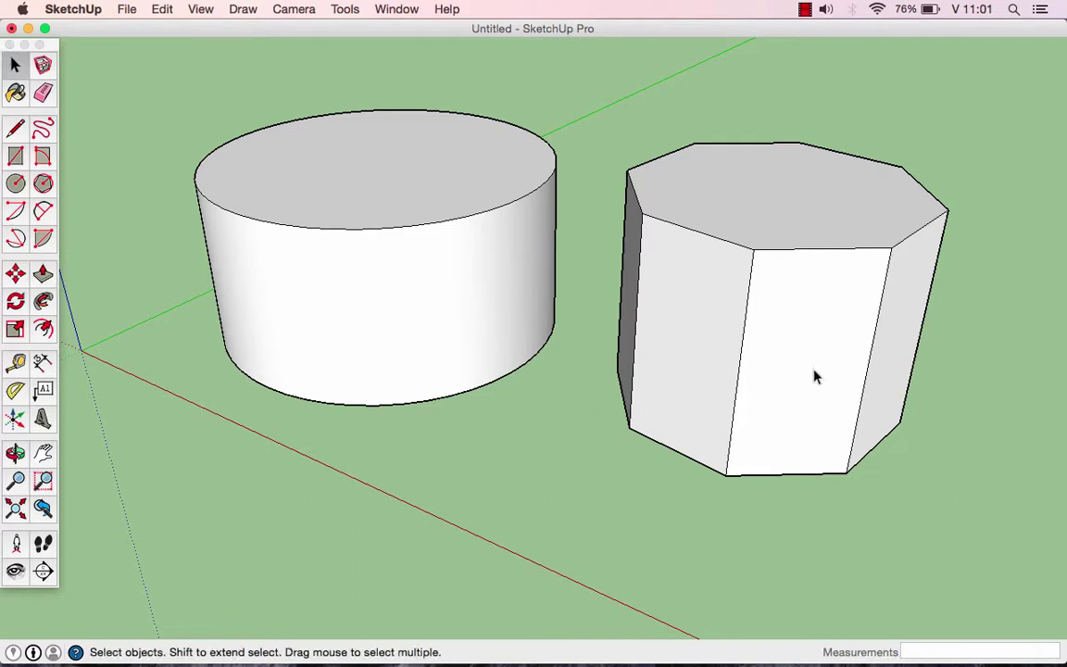
- Set the prism's top octagon radius to 4 m in Entity Info, then close the panel
{"action": "double_click", "coordinate": [789, 256]}
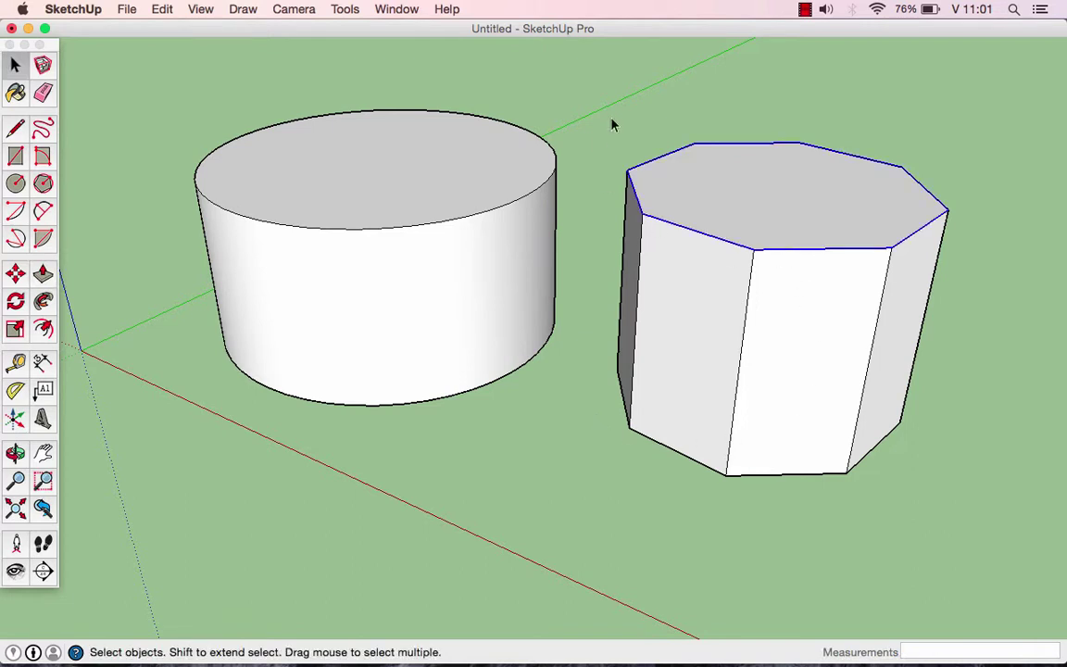
{"action": "right_click", "coordinate": [808, 257]}
{"action": "left_click", "coordinate": [815, 252]}
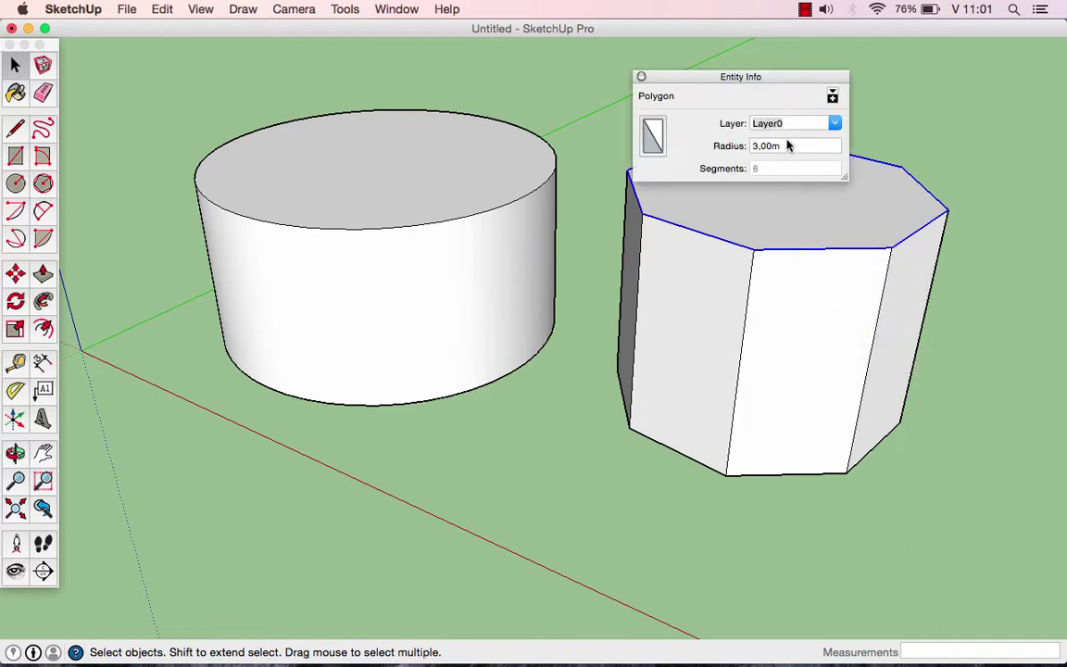
{"action": "left_click", "coordinate": [789, 145]}
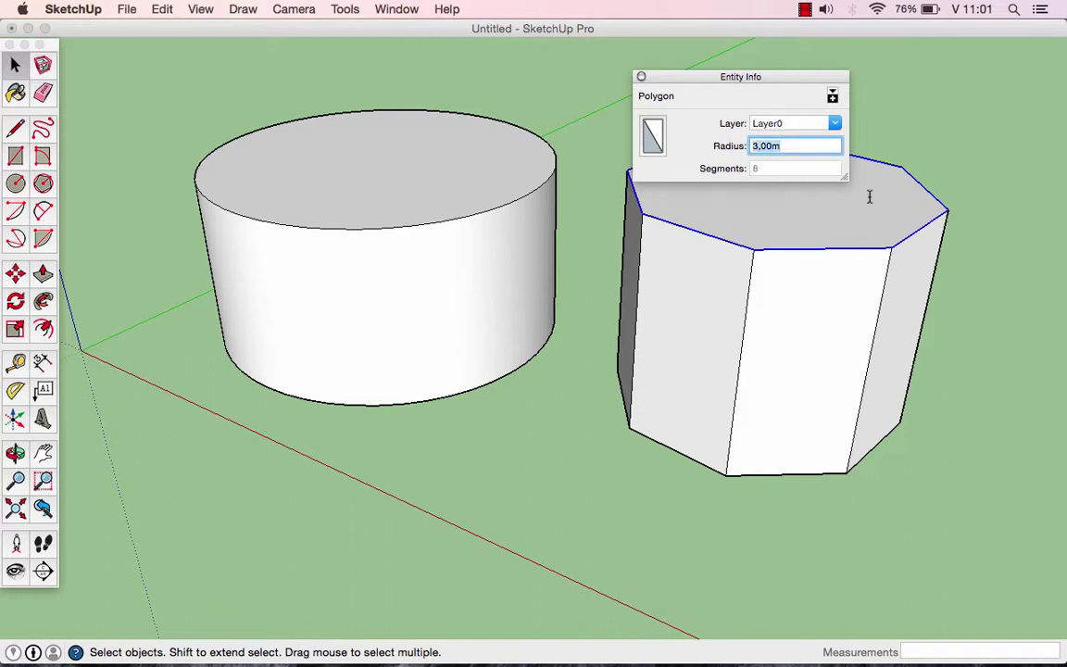
{"action": "type", "text": "4"}
{"action": "key", "text": "Return"}
{"action": "mouse_move", "coordinate": [838, 330]}
{"action": "middle_mouse_down"}
{"action": "mouse_move", "coordinate": [808, 359]}
{"action": "mouse_move", "coordinate": [793, 329]}
{"action": "mouse_move", "coordinate": [813, 391]}
{"action": "middle_mouse_up"}
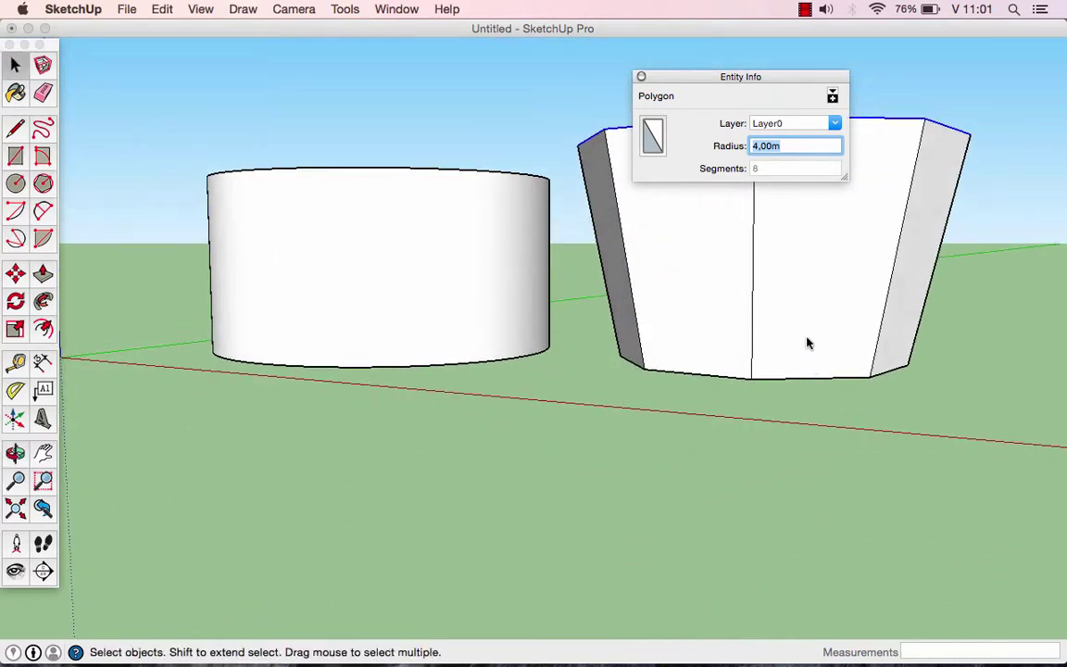
{"action": "middle_click_drag", "start_coordinate": [808, 344], "coordinate": [779, 424]}
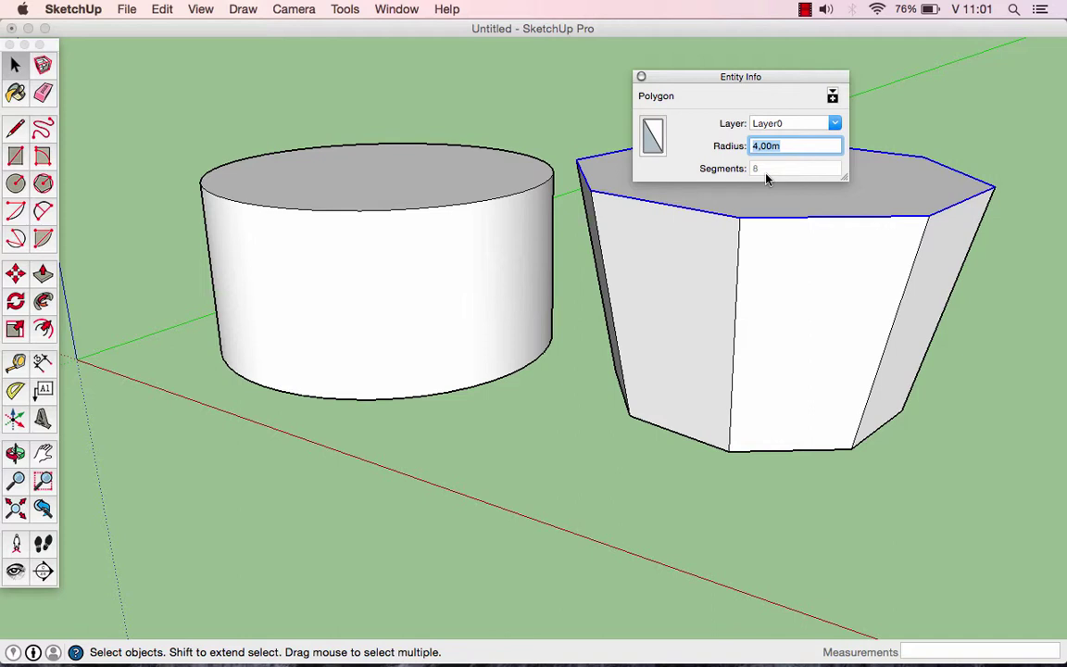
{"action": "left_click", "coordinate": [640, 78]}
- Deselect the prism and reframe the view with cylinder and prism side by side
{"action": "left_click", "coordinate": [567, 438]}
{"action": "scroll", "coordinate": [546, 343], "scroll_direction": "down", "scroll_amount": 2}
{"action": "scroll", "coordinate": [545, 336], "scroll_direction": "down", "scroll_amount": 3}
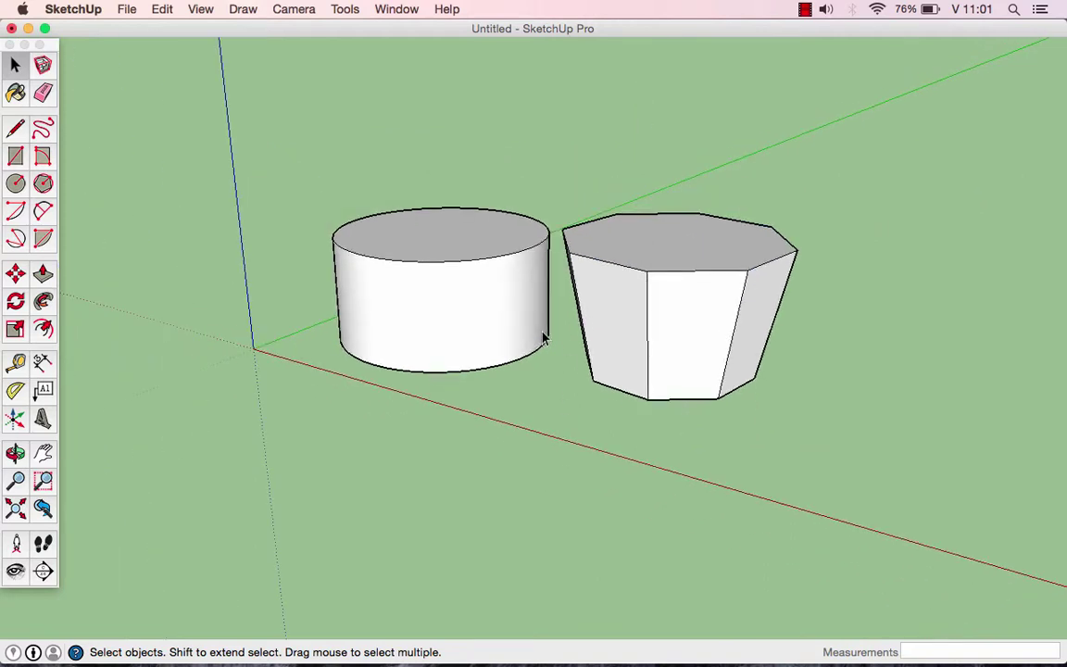
{"action": "middle_click_drag", "start_coordinate": [514, 348], "coordinate": [363, 324]}
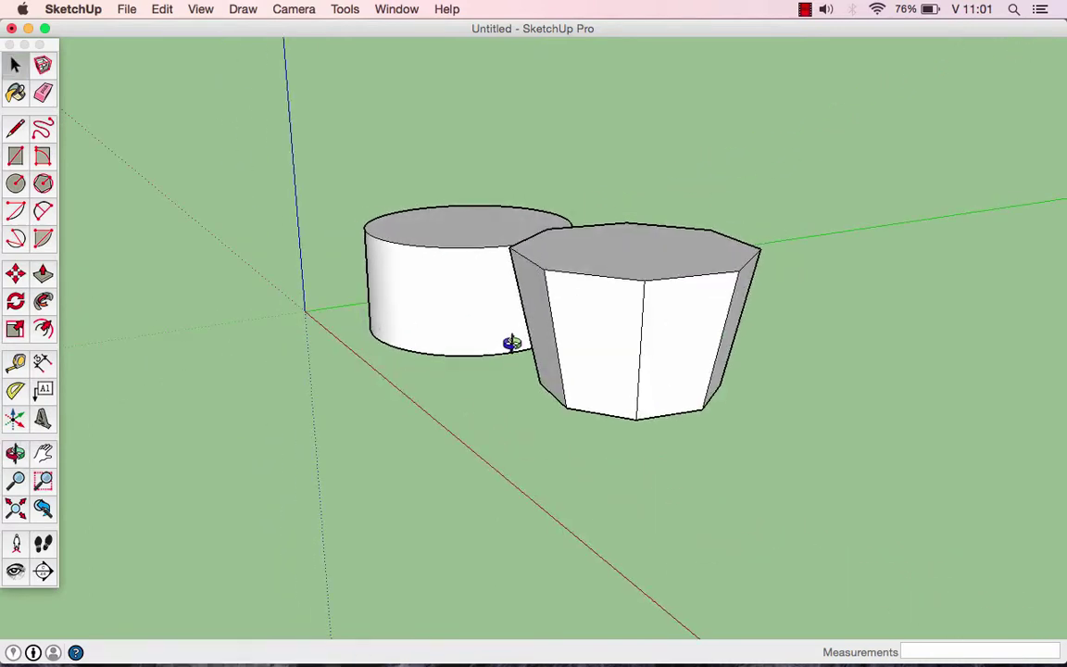
{"action": "mouse_move", "coordinate": [509, 346]}
{"action": "middle_mouse_down"}
{"action": "mouse_move", "coordinate": [448, 322]}
{"action": "mouse_move", "coordinate": [414, 341]}
{"action": "mouse_move", "coordinate": [547, 344]}
{"action": "mouse_move", "coordinate": [615, 370]}
{"action": "mouse_move", "coordinate": [534, 375]}
{"action": "mouse_move", "coordinate": [672, 381]}
{"action": "middle_mouse_up"}
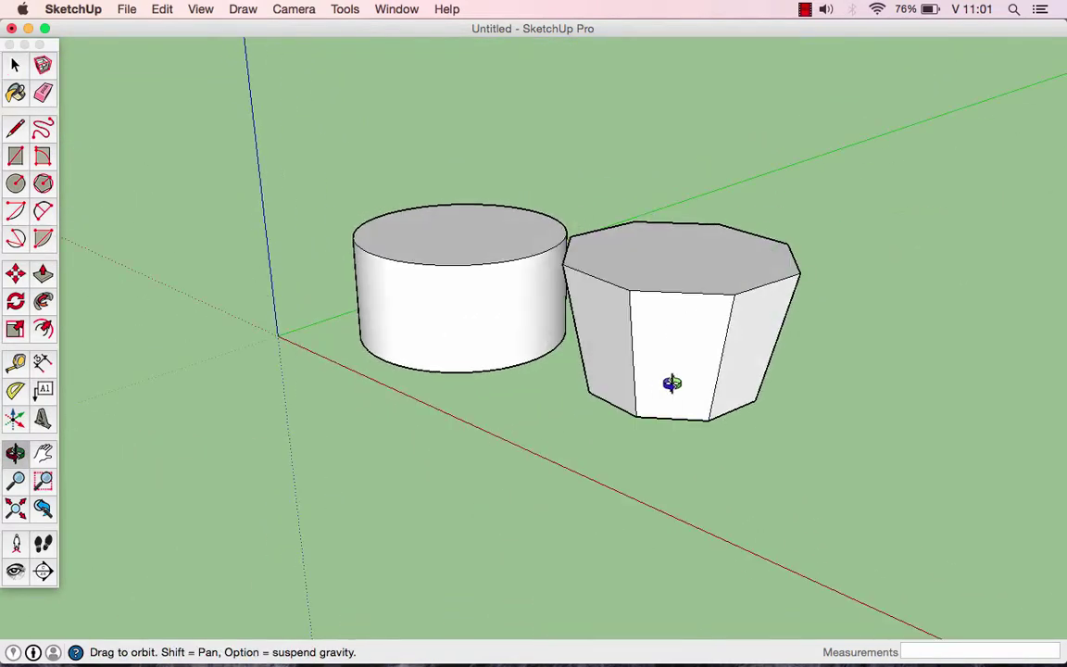
- Draw a small octagon face on the ground in front of the cylinder
{"action": "left_click", "coordinate": [43, 183]}
{"action": "left_click", "coordinate": [393, 486]}
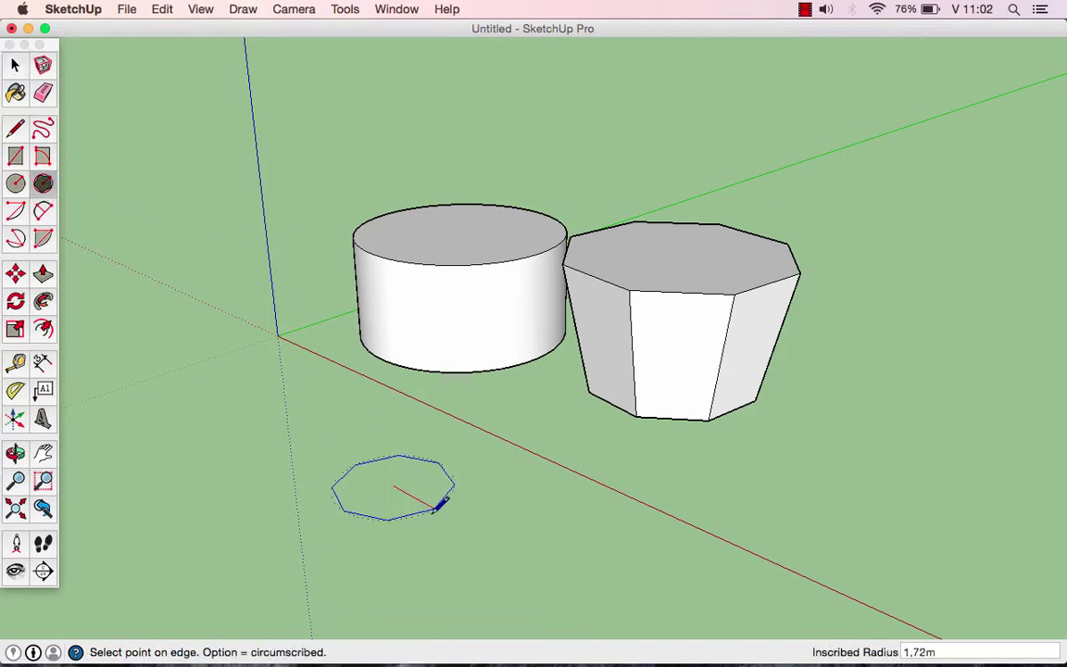
{"action": "left_click", "coordinate": [441, 501]}
{"action": "mouse_move", "coordinate": [376, 512]}
{"action": "middle_mouse_down"}
{"action": "mouse_move", "coordinate": [353, 498]}
{"action": "mouse_move", "coordinate": [362, 483]}
{"action": "mouse_move", "coordinate": [429, 476]}
{"action": "mouse_move", "coordinate": [473, 499]}
{"action": "middle_mouse_up"}
{"action": "key", "text": "space"}
{"action": "scroll", "coordinate": [352, 510], "scroll_direction": "up", "scroll_amount": 2}
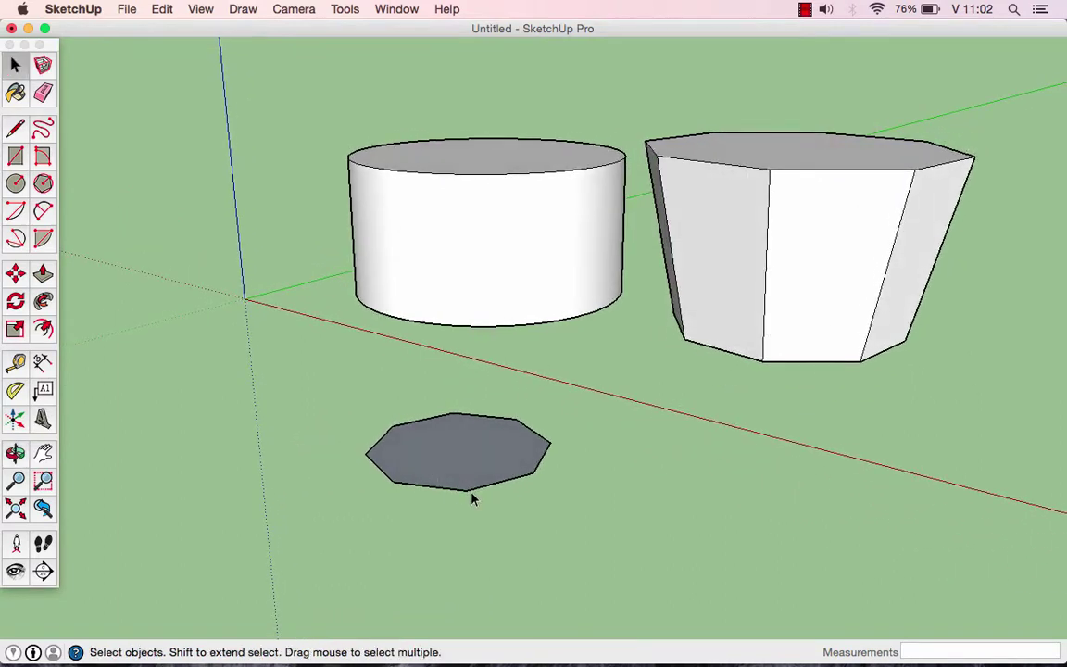
- Select the small octagon and open its Entity Info panel, moving it aside
{"action": "left_click", "coordinate": [474, 492]}
{"action": "right_click", "coordinate": [476, 491]}
{"action": "left_click", "coordinate": [500, 496]}
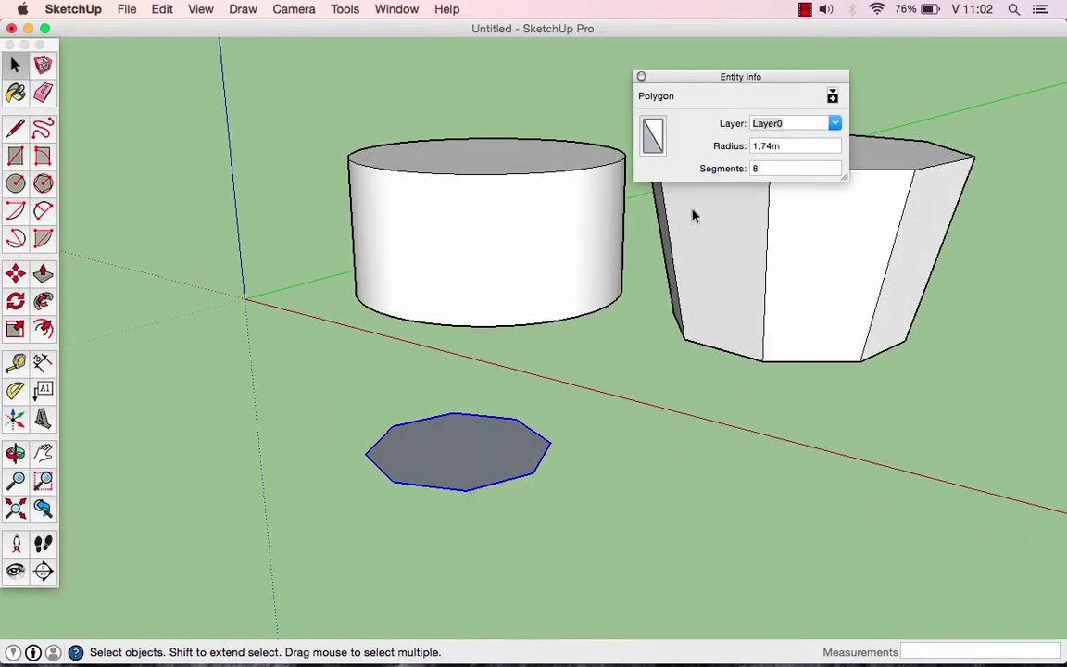
{"action": "mouse_move", "coordinate": [556, 421]}
{"action": "middle_mouse_down"}
{"action": "mouse_move", "coordinate": [543, 442]}
{"action": "mouse_move", "coordinate": [598, 445]}
{"action": "mouse_move", "coordinate": [594, 463]}
{"action": "mouse_move", "coordinate": [571, 425]}
{"action": "mouse_move", "coordinate": [579, 341]}
{"action": "mouse_move", "coordinate": [599, 455]}
{"action": "mouse_move", "coordinate": [607, 445]}
{"action": "middle_mouse_up"}
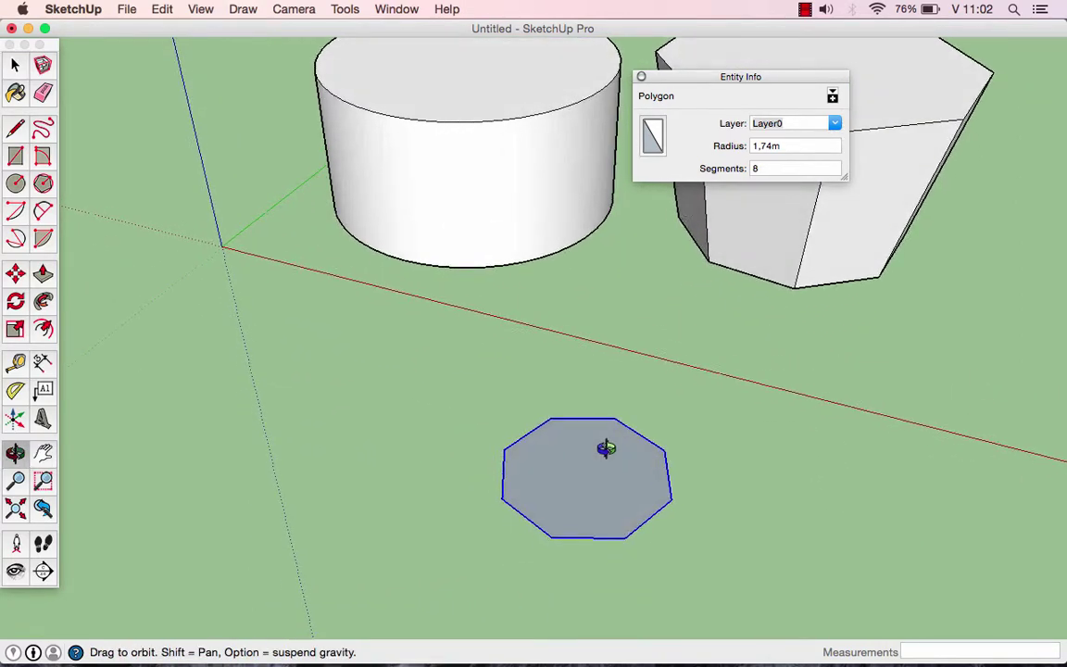
{"action": "mouse_move", "coordinate": [715, 84]}
{"action": "left_mouse_down"}
{"action": "mouse_move", "coordinate": [769, 333]}
{"action": "mouse_move", "coordinate": [755, 326]}
{"action": "left_mouse_up"}
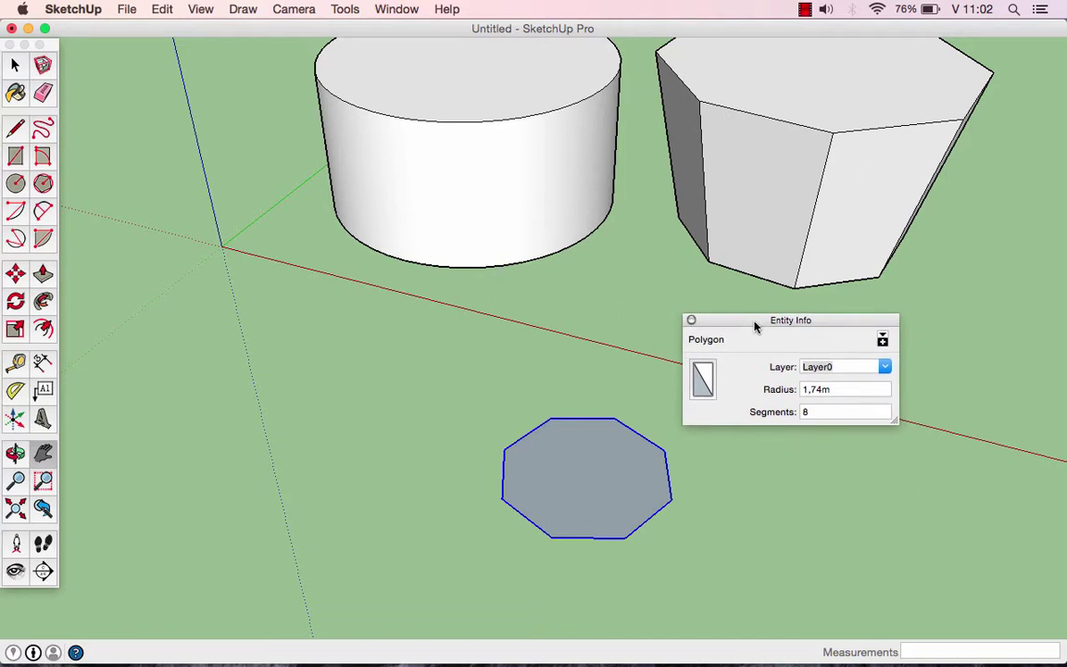
- Cycle the octagon's segment count through 3, 4, 5, 6, 7, 8, finally 48
{"action": "left_click", "coordinate": [844, 414]}
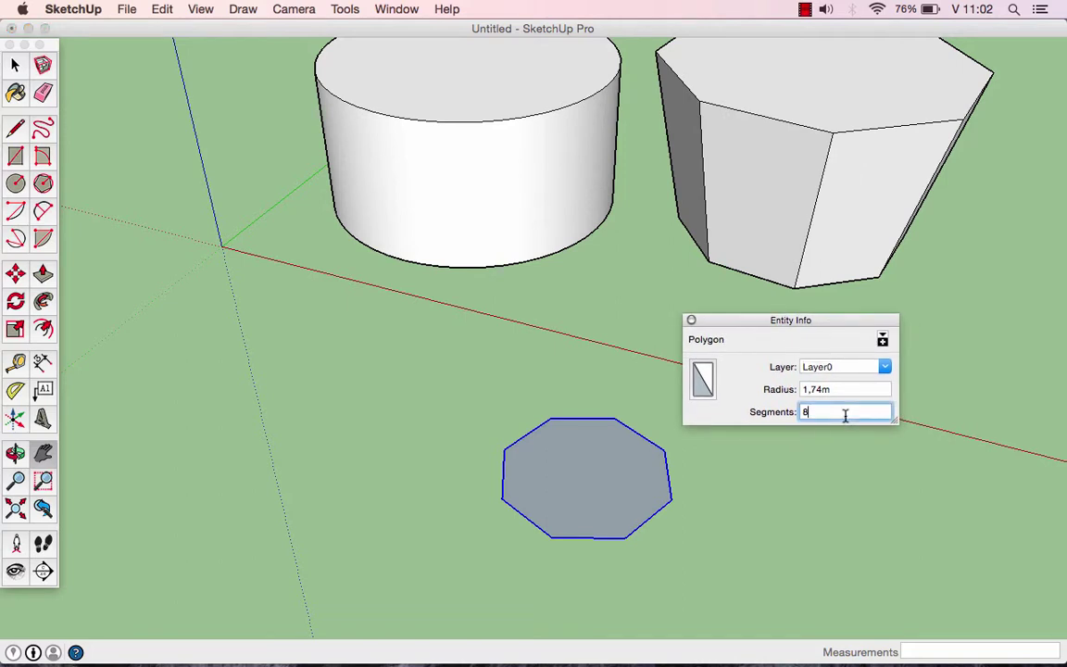
{"action": "type", "text": "3"}
{"action": "key", "text": "Return"}
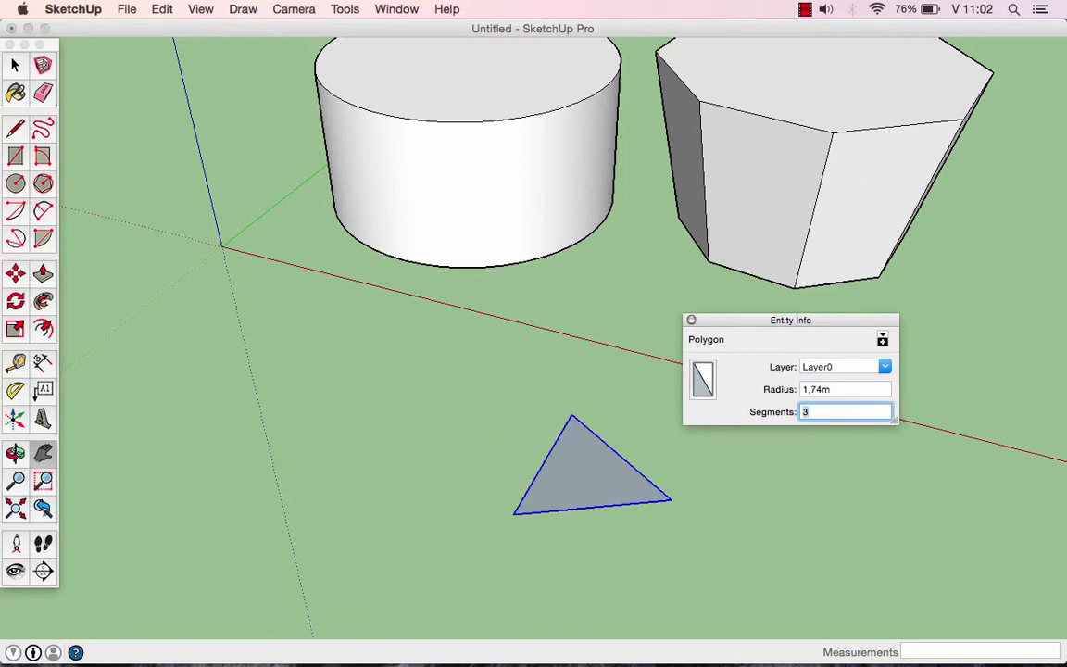
{"action": "type", "text": "4"}
{"action": "key", "text": "Return"}
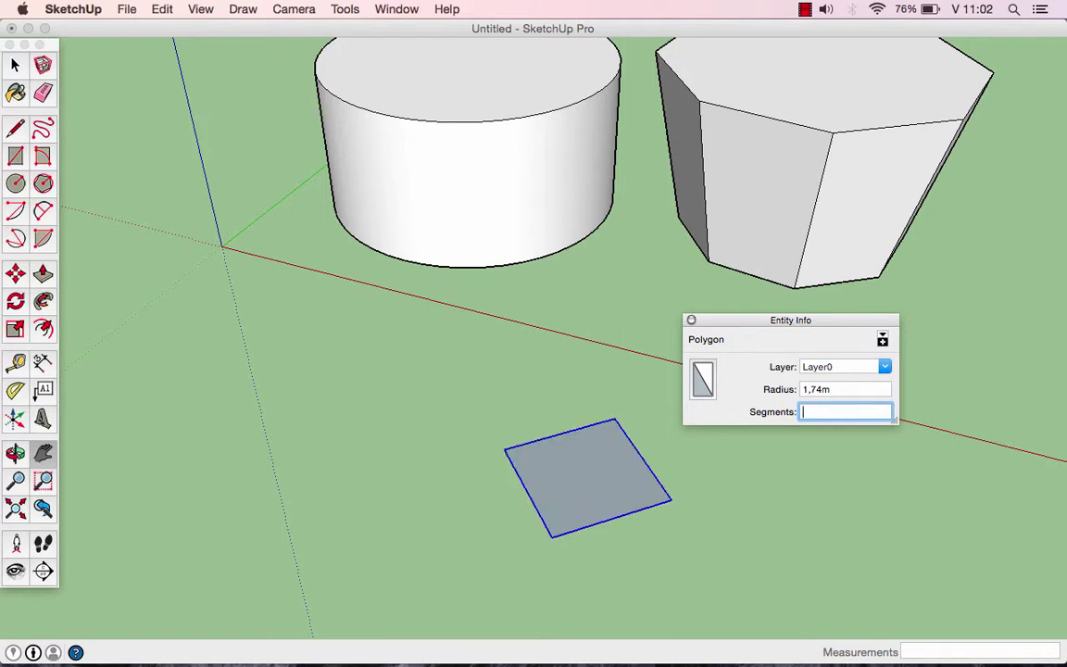
{"action": "type", "text": "5"}
{"action": "key", "text": "Return"}
{"action": "key", "text": "Return"}
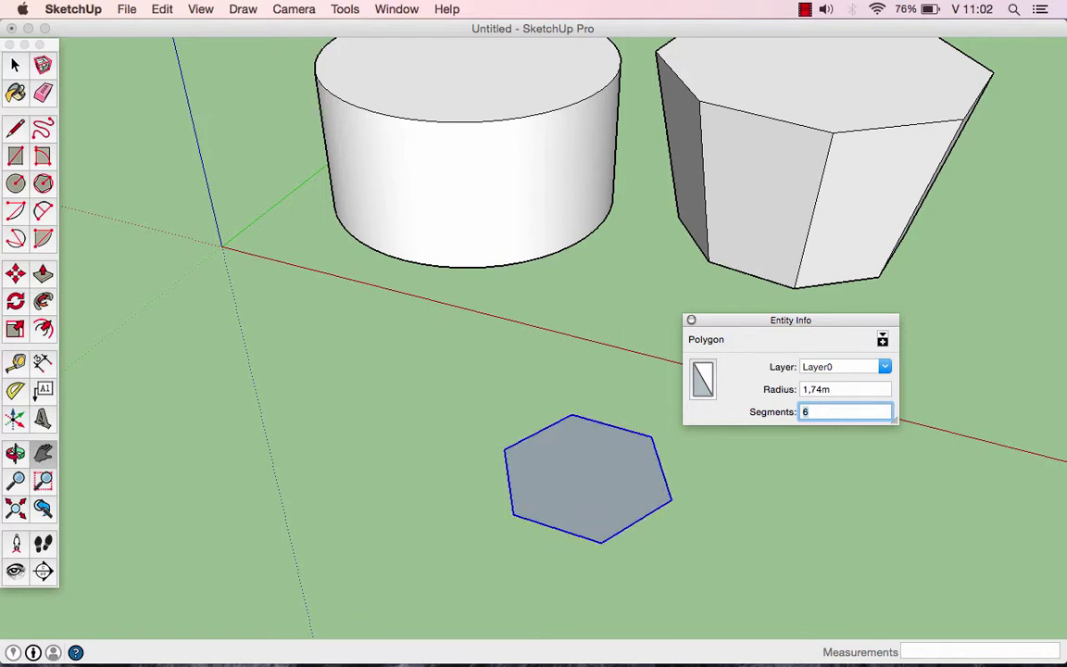
{"action": "key", "text": "Return"}
{"action": "type", "text": "8"}
{"action": "key", "text": "Return"}
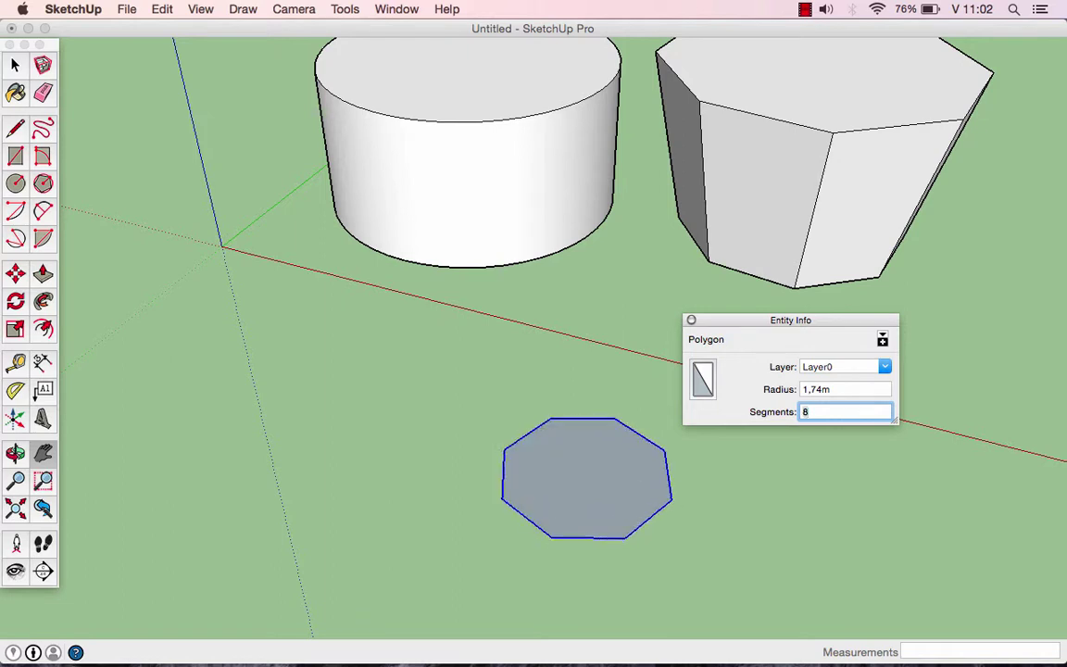
{"action": "type", "text": "48"}
{"action": "key", "text": "Return"}
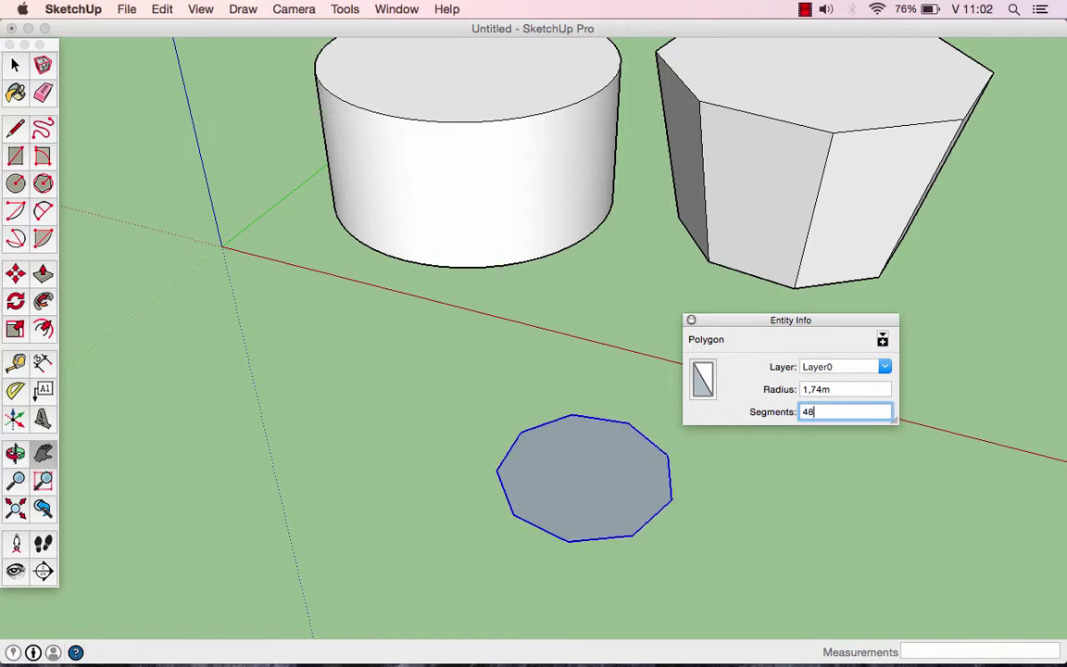
{"action": "key", "text": "Return"}
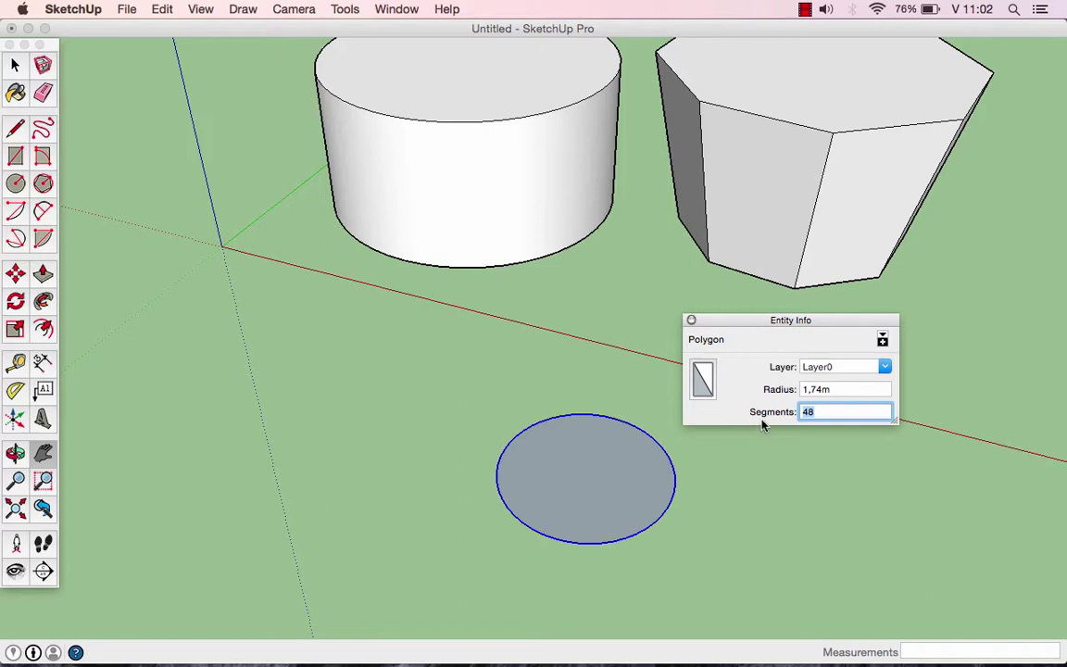
- Push/Pull the small 48-segment circle up 4 m into a faceted cylinder
{"action": "left_click", "coordinate": [691, 320]}
{"action": "middle_click_drag", "start_coordinate": [679, 338], "coordinate": [699, 371]}
{"action": "left_click_drag", "start_coordinate": [699, 371], "coordinate": [737, 318]}
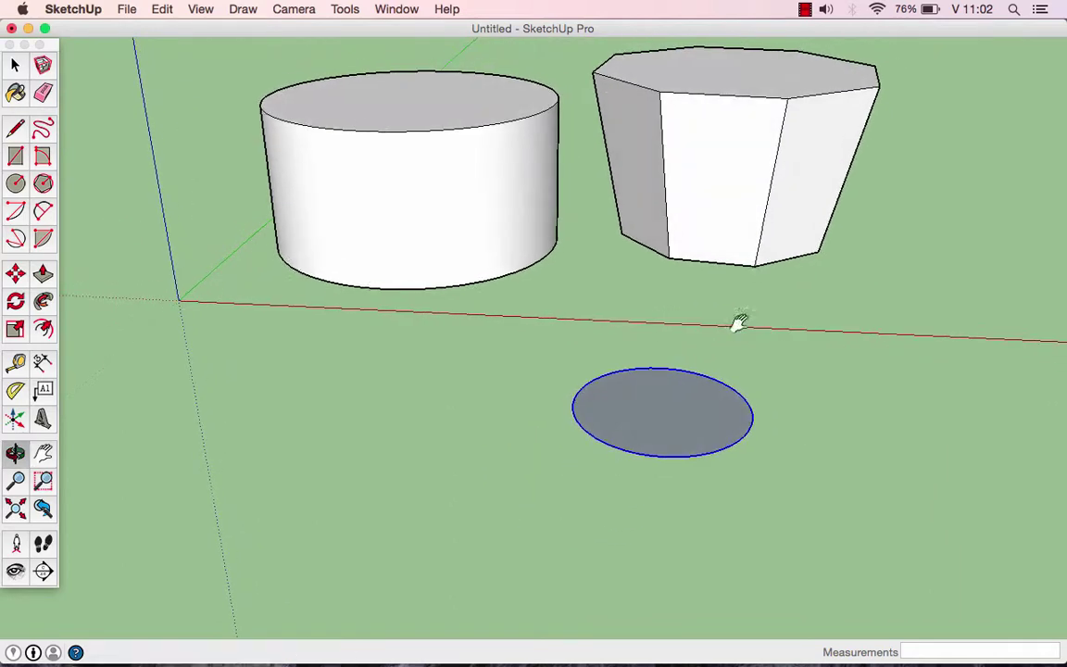
{"action": "left_click", "coordinate": [15, 182]}
{"action": "left_click", "coordinate": [619, 402]}
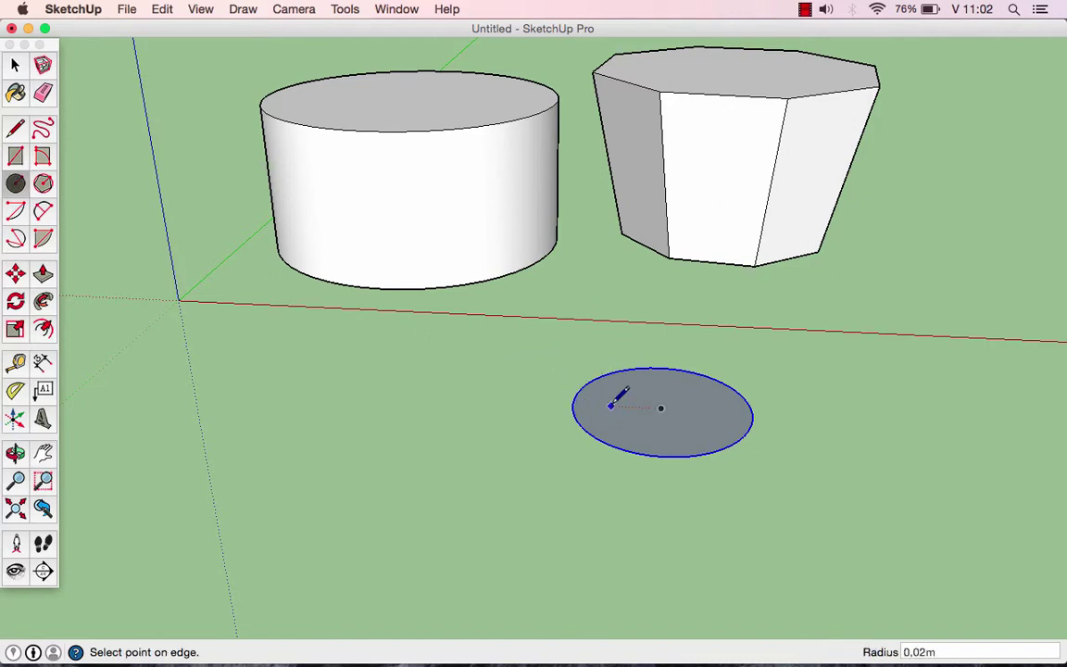
{"action": "key", "text": "Escape"}
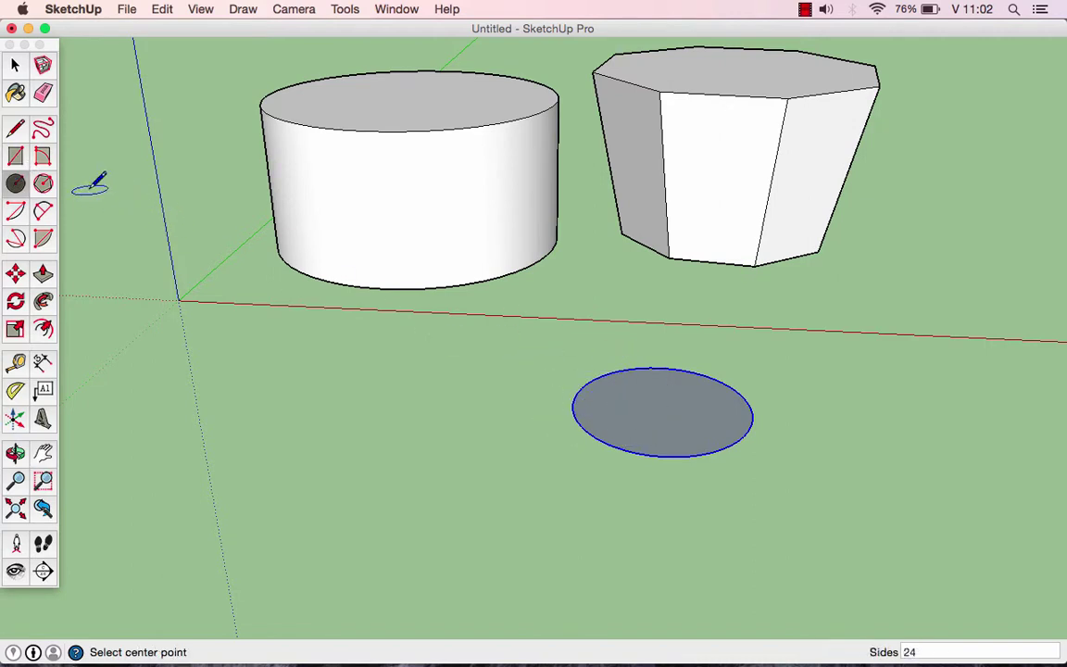
{"action": "left_click", "coordinate": [43, 273]}
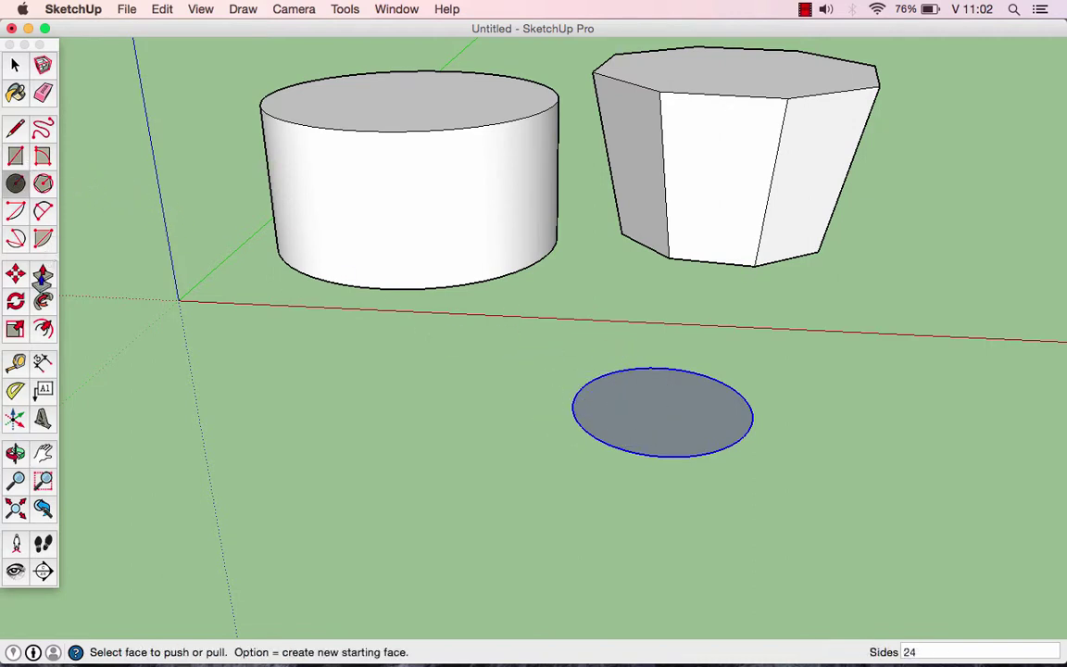
{"action": "left_click", "coordinate": [625, 410]}
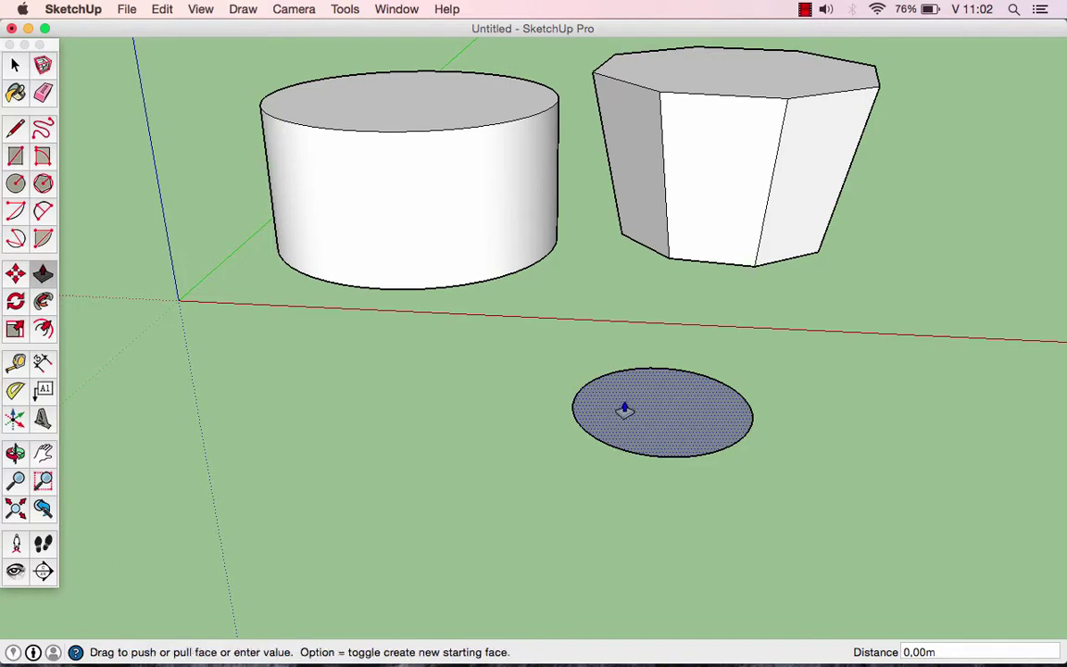
{"action": "left_click", "coordinate": [467, 109]}
{"action": "mouse_move", "coordinate": [355, 276]}
{"action": "middle_mouse_down"}
{"action": "mouse_move", "coordinate": [643, 293]}
{"action": "mouse_move", "coordinate": [389, 328]}
{"action": "middle_mouse_up"}
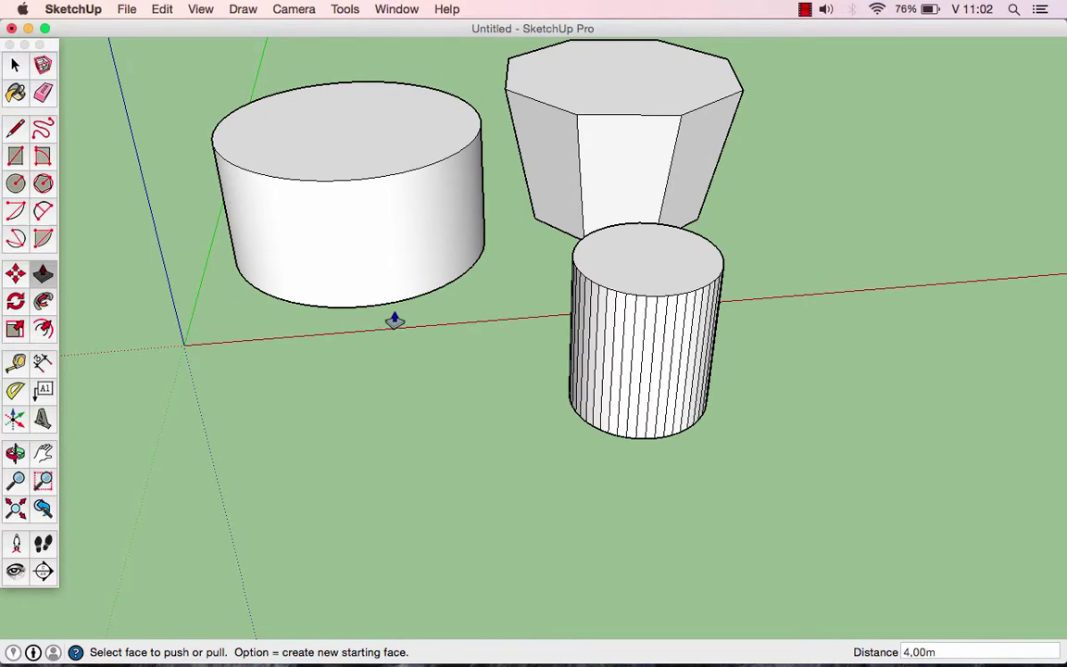
- Bring the cylinders into view and try pulling the smooth cylinder's curved wall
{"action": "middle_click_drag", "start_coordinate": [402, 326], "coordinate": [310, 250]}
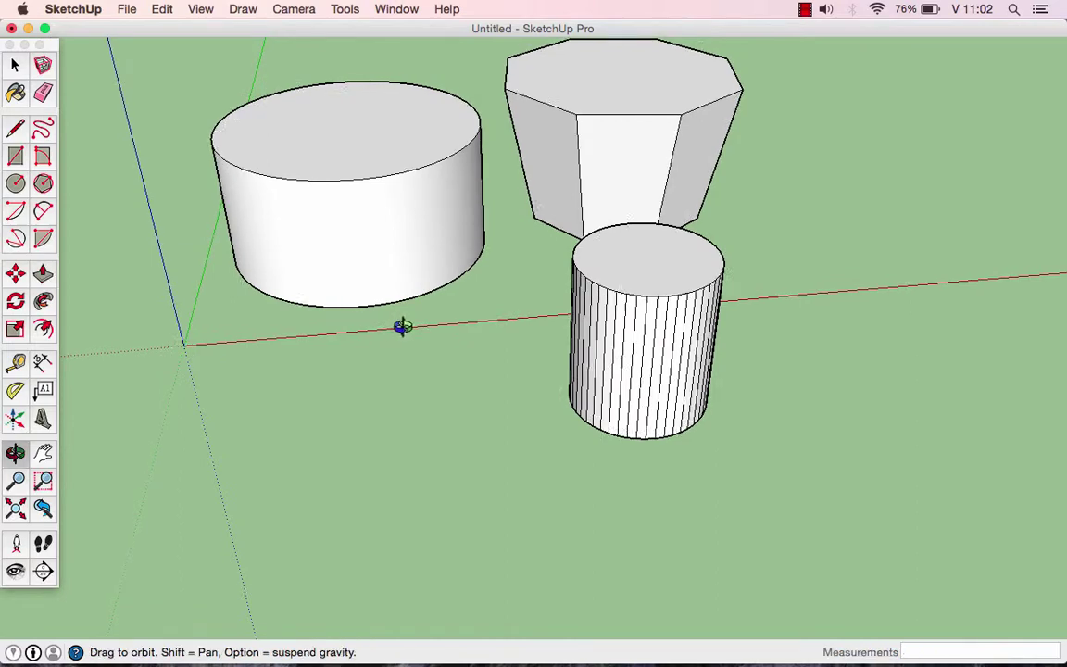
{"action": "scroll", "coordinate": [158, 176], "scroll_direction": "up", "scroll_amount": 2}
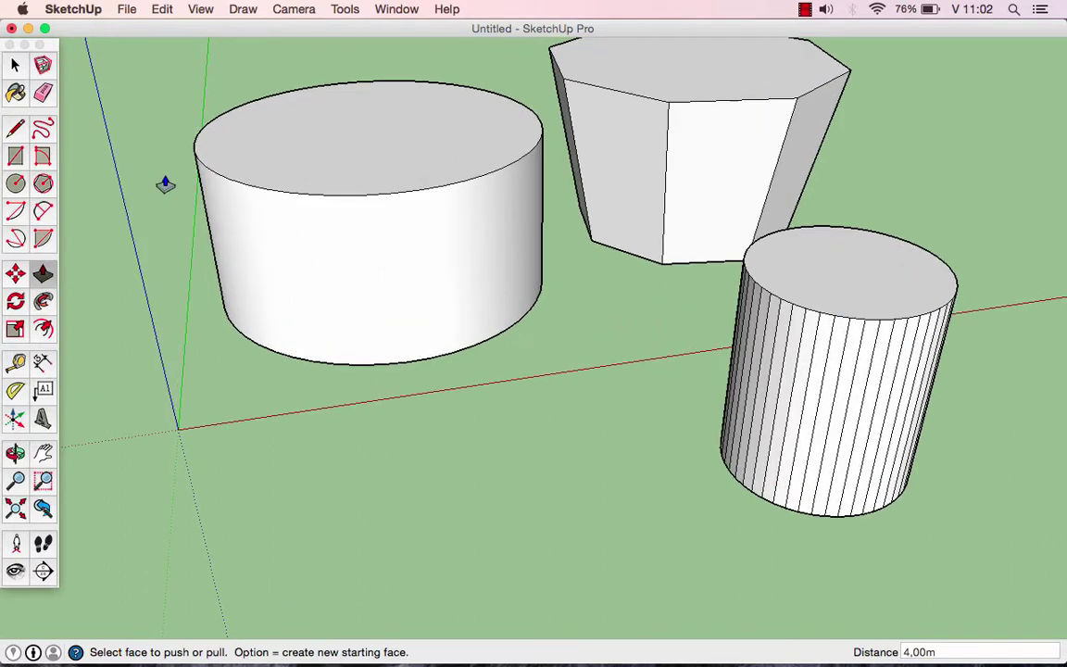
{"action": "left_click", "coordinate": [412, 268]}
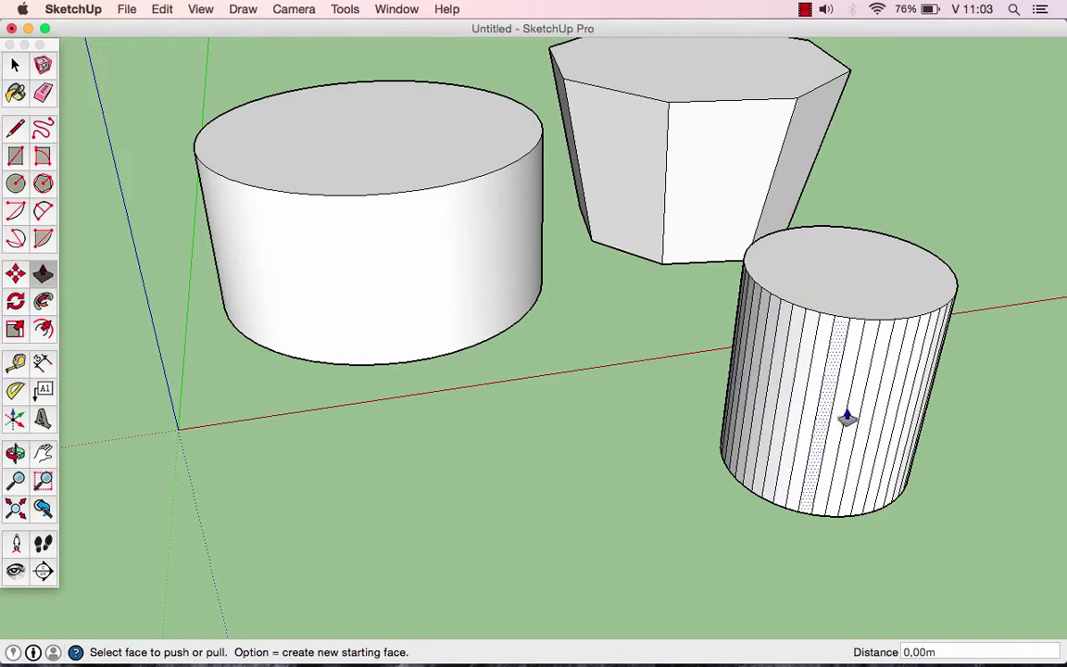
{"action": "scroll", "coordinate": [889, 414], "scroll_direction": "up", "scroll_amount": 2}
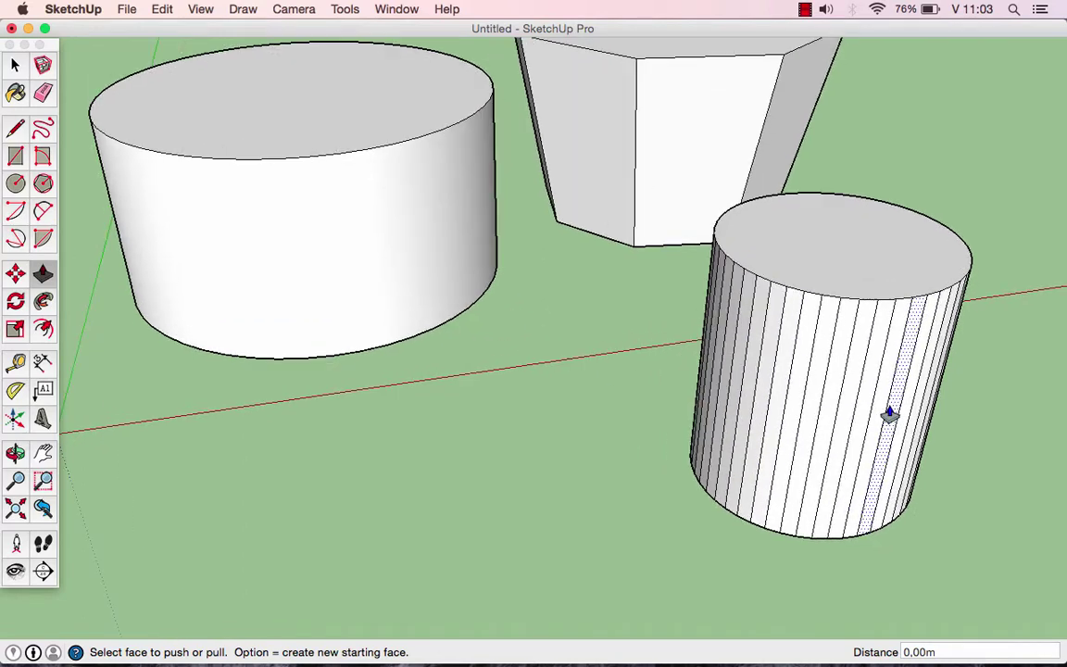
{"action": "mouse_move", "coordinate": [776, 374]}
{"action": "middle_mouse_down"}
{"action": "mouse_move", "coordinate": [821, 350]}
{"action": "mouse_move", "coordinate": [812, 331]}
{"action": "middle_mouse_up"}
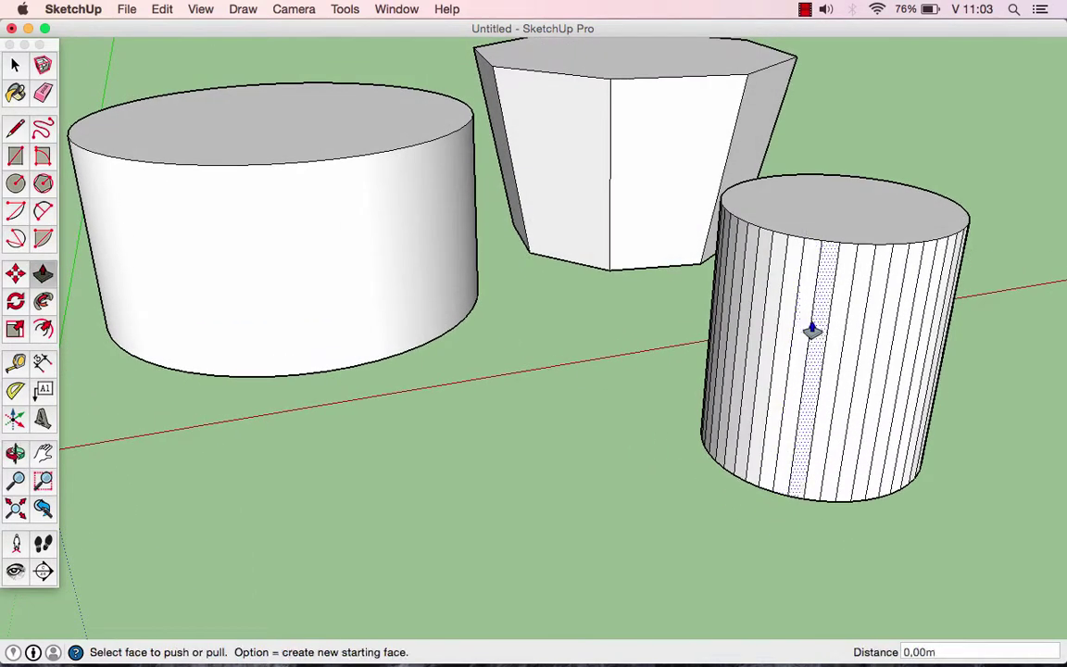
{"action": "mouse_move", "coordinate": [924, 333]}
{"action": "middle_mouse_down"}
{"action": "mouse_move", "coordinate": [787, 338]}
{"action": "mouse_move", "coordinate": [797, 392]}
{"action": "mouse_move", "coordinate": [734, 370]}
{"action": "middle_mouse_up"}
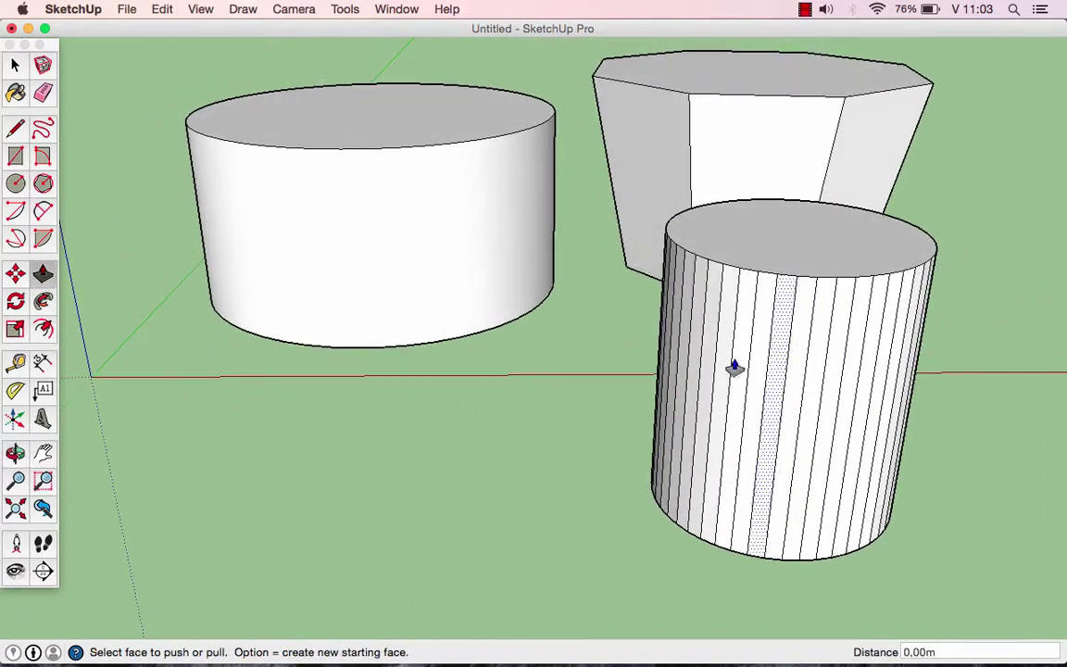
- Pull one faceted-cylinder wall strip outward 1,57m into a thin fin
{"action": "mouse_move", "coordinate": [731, 353]}
{"action": "left_mouse_down"}
{"action": "mouse_move", "coordinate": [703, 376]}
{"action": "mouse_move", "coordinate": [718, 372]}
{"action": "mouse_move", "coordinate": [578, 285]}
{"action": "left_mouse_up"}
{"action": "mouse_move", "coordinate": [578, 285]}
{"action": "middle_mouse_down"}
{"action": "mouse_move", "coordinate": [677, 352]}
{"action": "mouse_move", "coordinate": [636, 334]}
{"action": "mouse_move", "coordinate": [691, 304]}
{"action": "middle_mouse_up"}
{"action": "scroll", "coordinate": [508, 250], "scroll_direction": "up", "scroll_amount": 3}
{"action": "mouse_move", "coordinate": [509, 250]}
{"action": "middle_mouse_down"}
{"action": "mouse_move", "coordinate": [484, 304]}
{"action": "mouse_move", "coordinate": [443, 296]}
{"action": "mouse_move", "coordinate": [446, 328]}
{"action": "middle_mouse_up"}
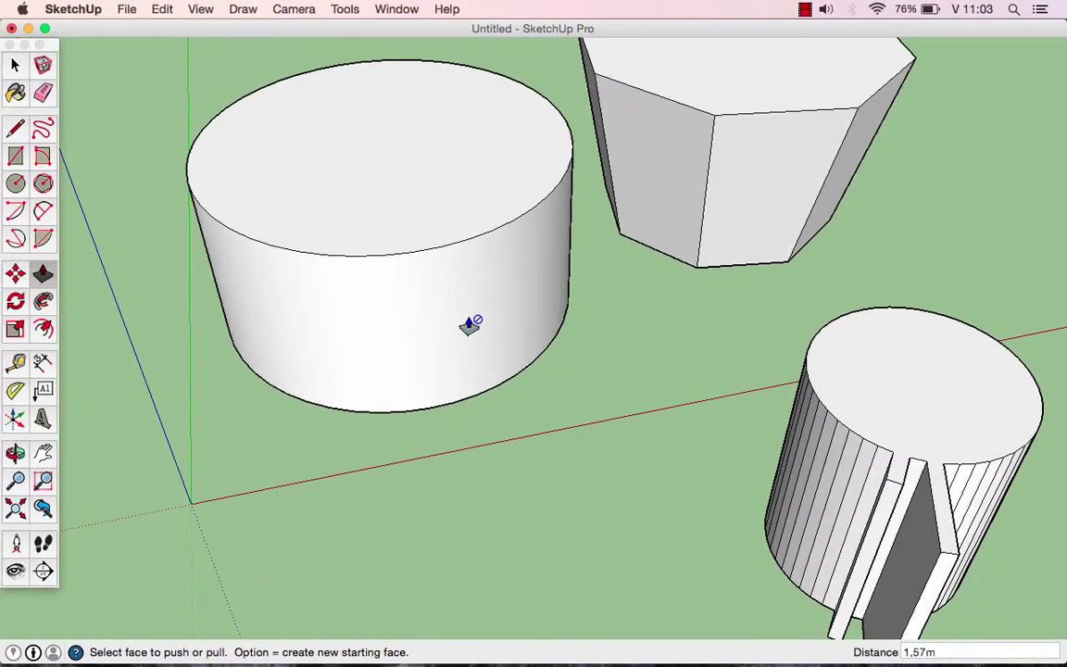
{"action": "middle_click_drag", "start_coordinate": [469, 325], "coordinate": [469, 303]}
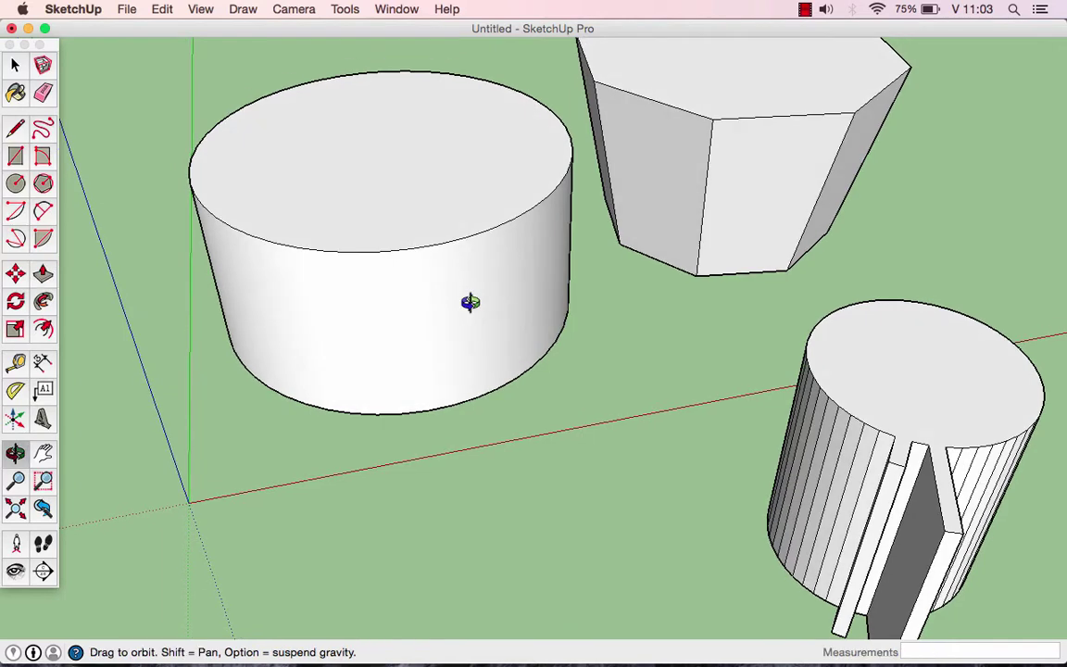
- Turn on View > Hidden Geometry to reveal the smooth cylinder's facet edges
{"action": "left_click", "coordinate": [202, 9]}
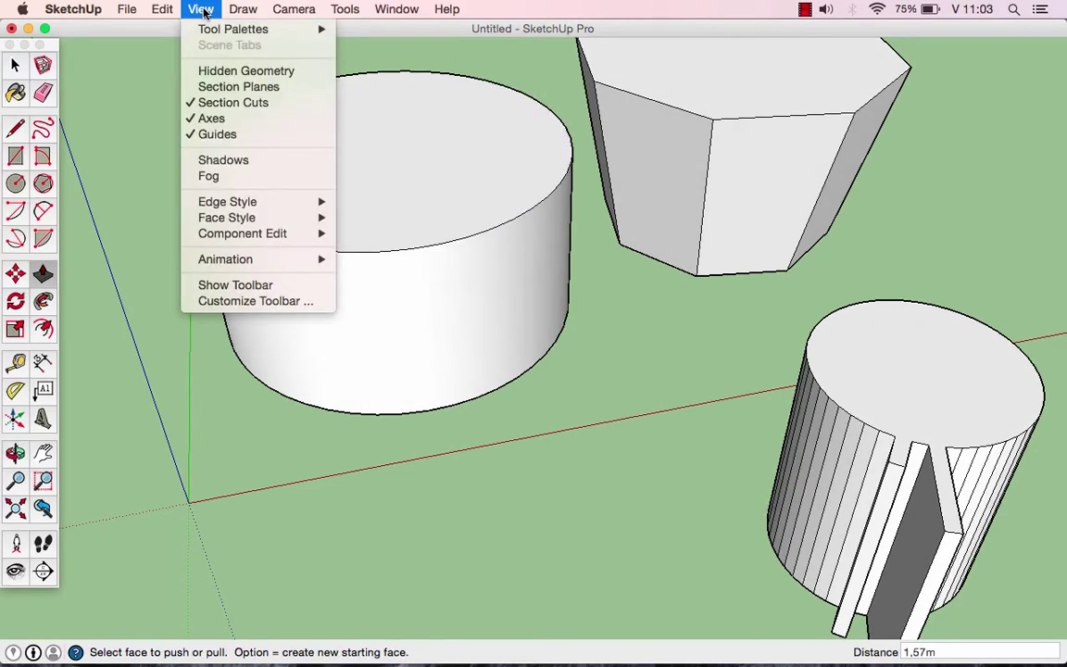
{"action": "left_click", "coordinate": [232, 74]}
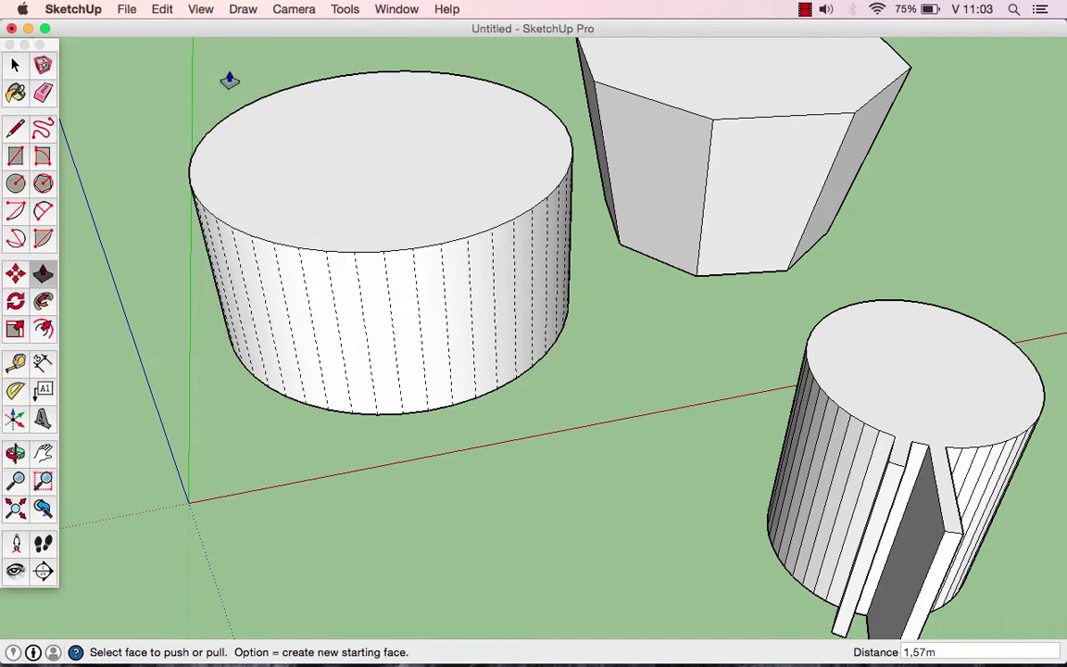
{"action": "mouse_move", "coordinate": [484, 416]}
{"action": "middle_mouse_down"}
{"action": "mouse_move", "coordinate": [488, 333]}
{"action": "mouse_move", "coordinate": [535, 390]}
{"action": "mouse_move", "coordinate": [430, 393]}
{"action": "mouse_move", "coordinate": [493, 410]}
{"action": "mouse_move", "coordinate": [479, 426]}
{"action": "mouse_move", "coordinate": [499, 433]}
{"action": "middle_mouse_up"}
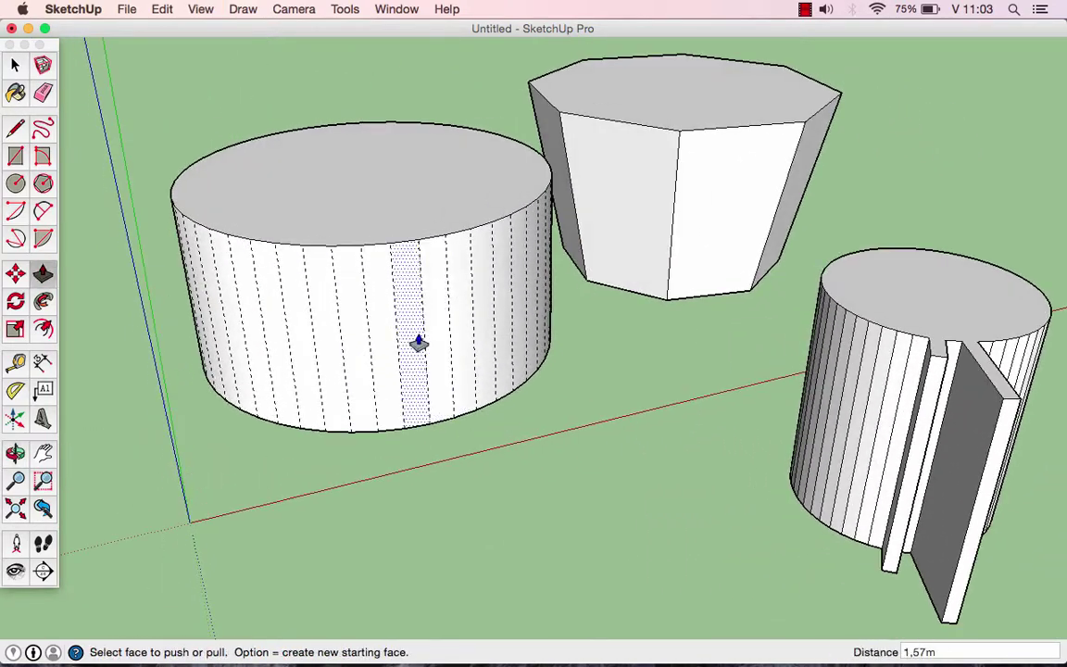
- Pull three of the smooth cylinder's wall strips out into slabs, the last 2,65m
{"action": "left_click_drag", "start_coordinate": [412, 340], "coordinate": [440, 421]}
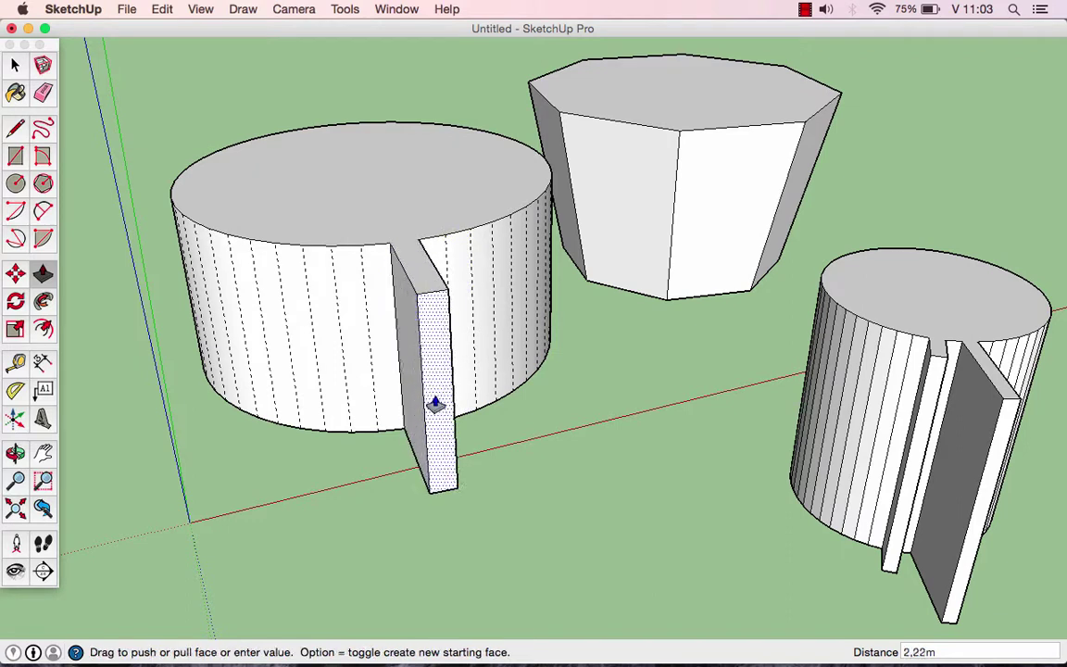
{"action": "left_click_drag", "start_coordinate": [482, 330], "coordinate": [515, 366]}
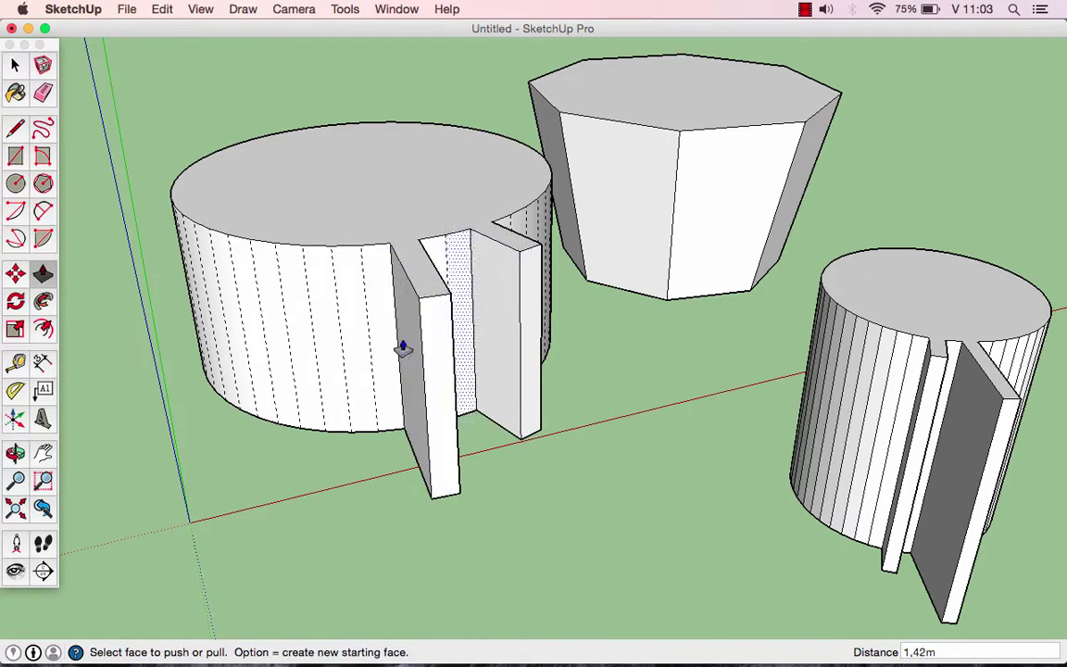
{"action": "left_click_drag", "start_coordinate": [352, 317], "coordinate": [336, 412]}
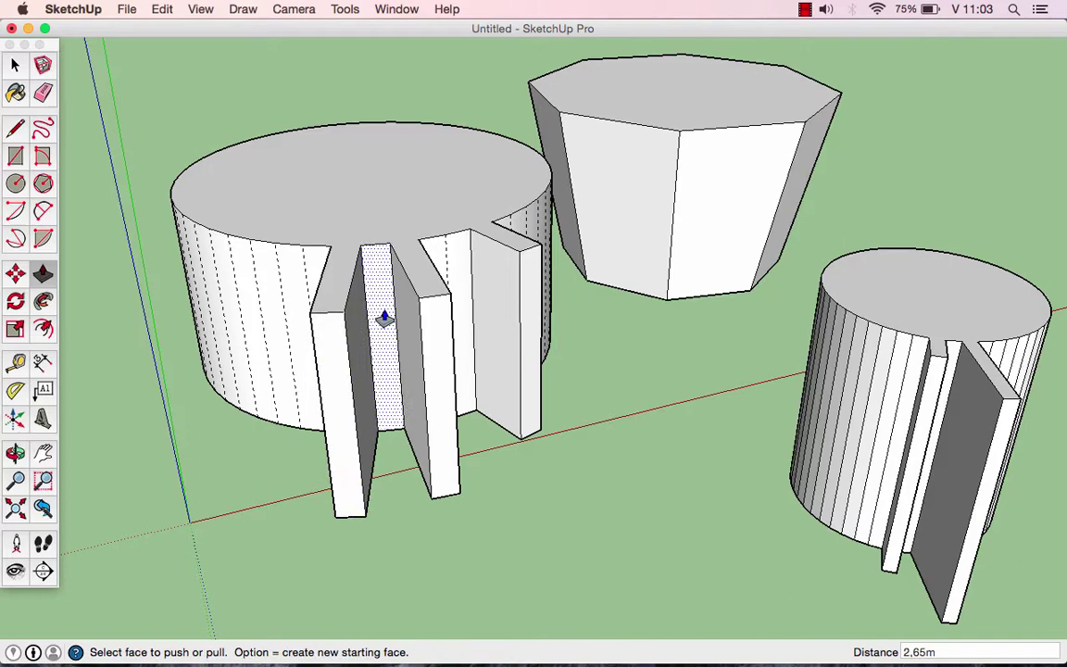
{"action": "left_click", "coordinate": [216, 11]}
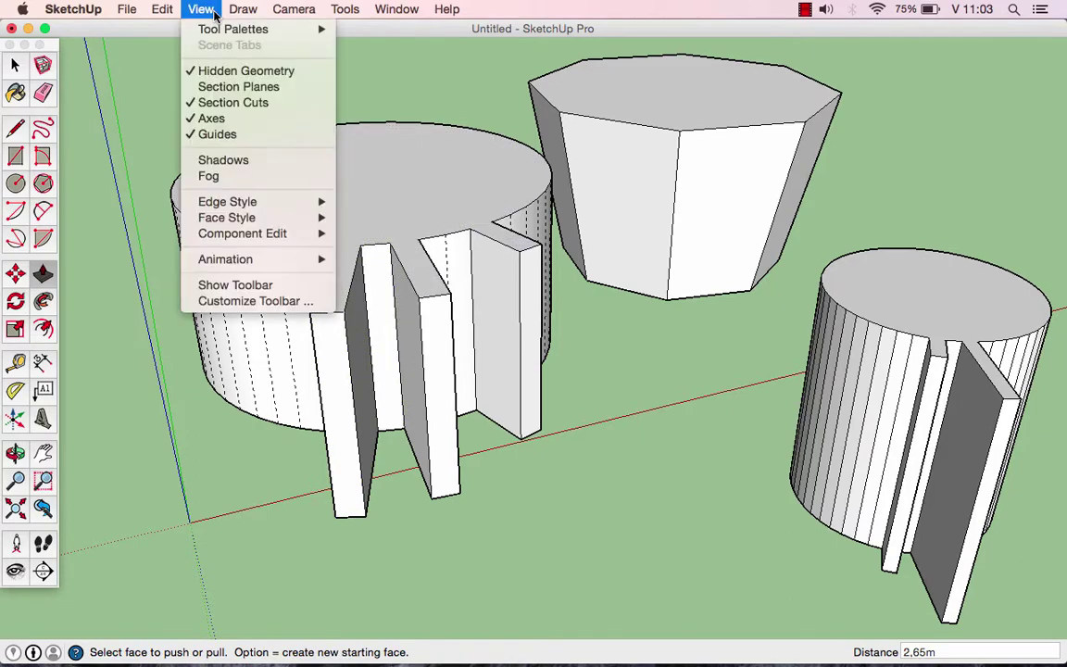
- Hide the facet edges again and push one slab's front face out 0,15m
{"action": "left_click", "coordinate": [231, 74]}
{"action": "mouse_move", "coordinate": [162, 233]}
{"action": "middle_mouse_down"}
{"action": "mouse_move", "coordinate": [293, 329]}
{"action": "mouse_move", "coordinate": [172, 303]}
{"action": "mouse_move", "coordinate": [461, 298]}
{"action": "middle_mouse_up"}
{"action": "left_click_drag", "start_coordinate": [441, 358], "coordinate": [441, 309]}
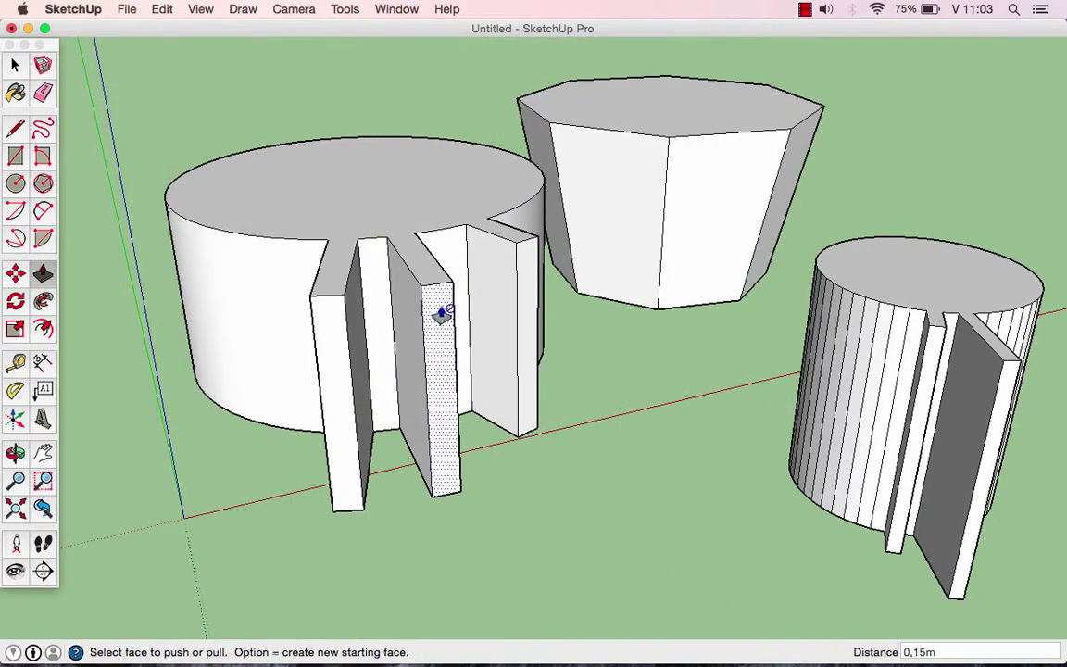
- Try a pull on the slab's narrow side face with no change, then view the solids from above
{"action": "left_click", "coordinate": [523, 297]}
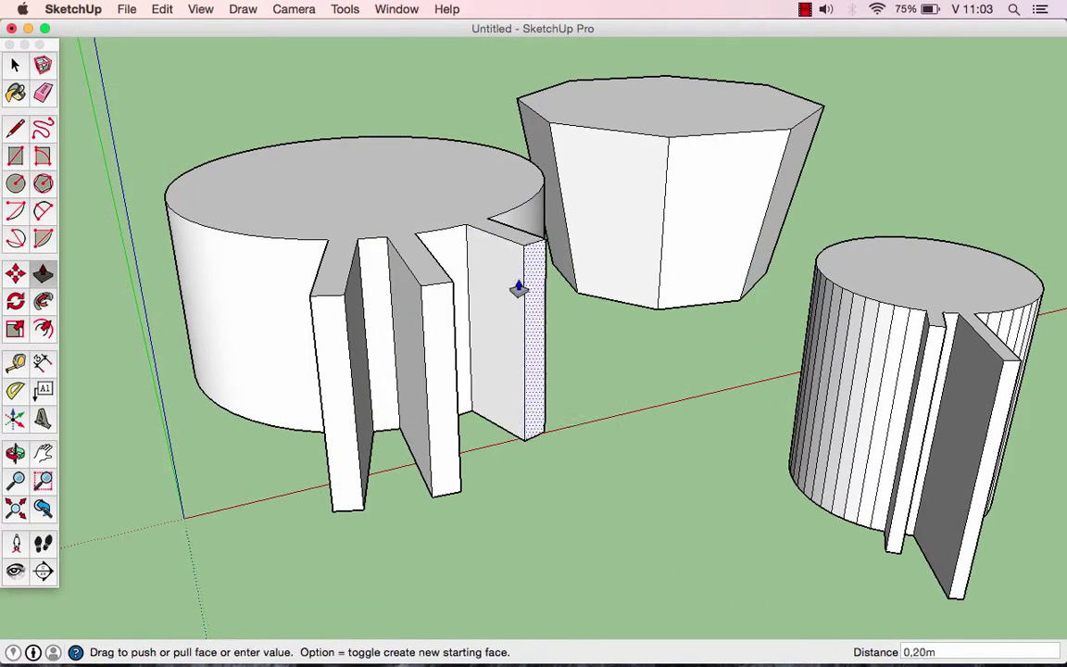
{"action": "left_click", "coordinate": [524, 297]}
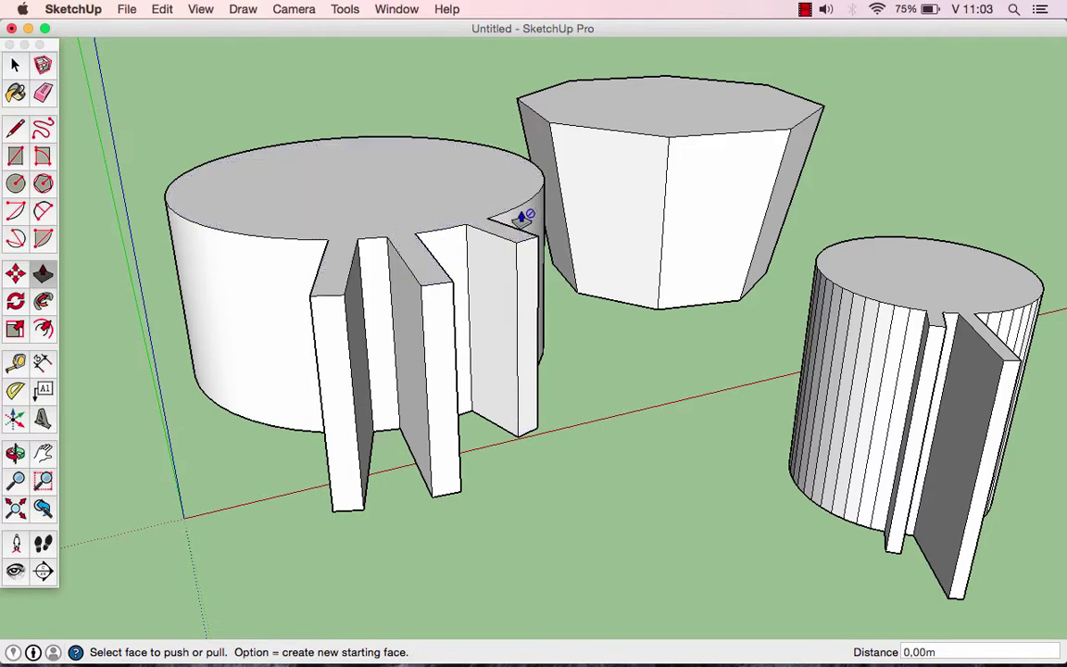
{"action": "mouse_move", "coordinate": [523, 218]}
{"action": "middle_mouse_down"}
{"action": "mouse_move", "coordinate": [572, 259]}
{"action": "mouse_move", "coordinate": [591, 312]}
{"action": "middle_mouse_up"}
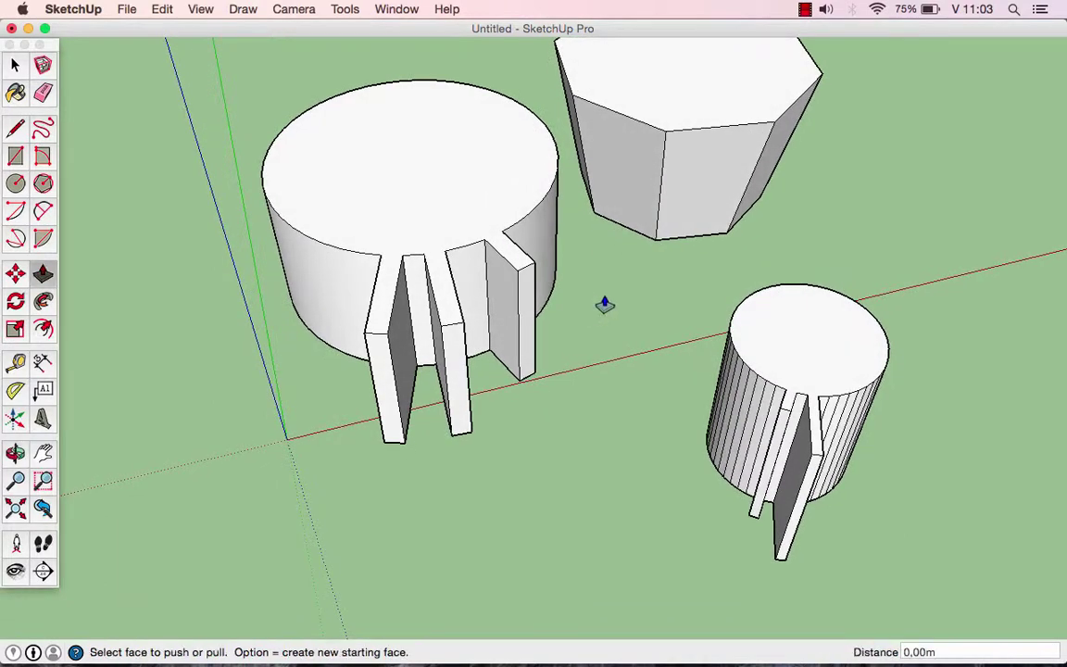